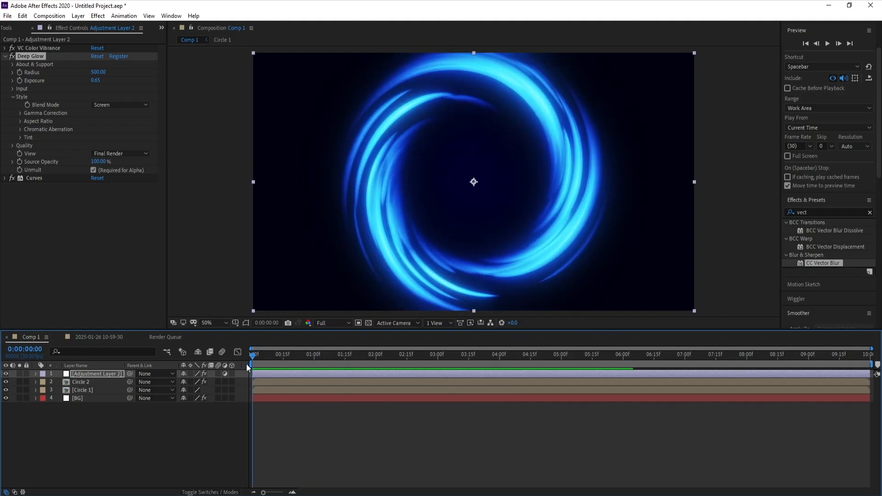
Step: Play back the finished glowing blue ring composition to review the target effect
key(space)
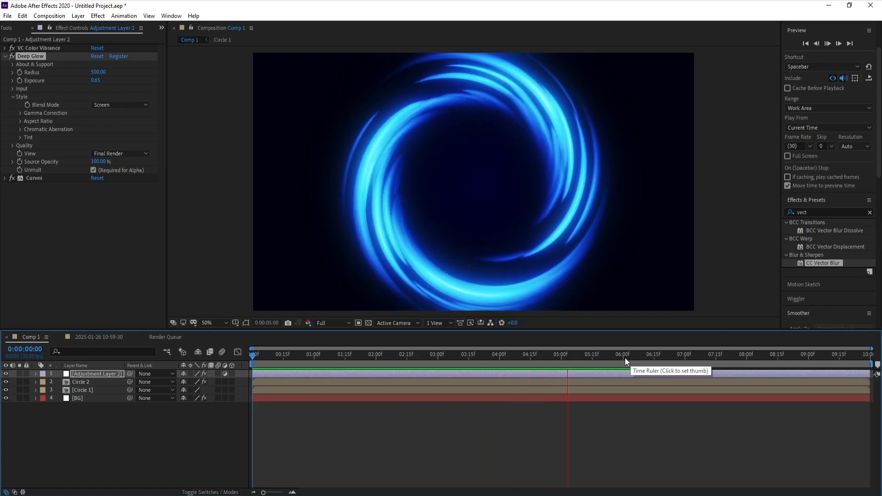
drag(625, 356, 603, 355)
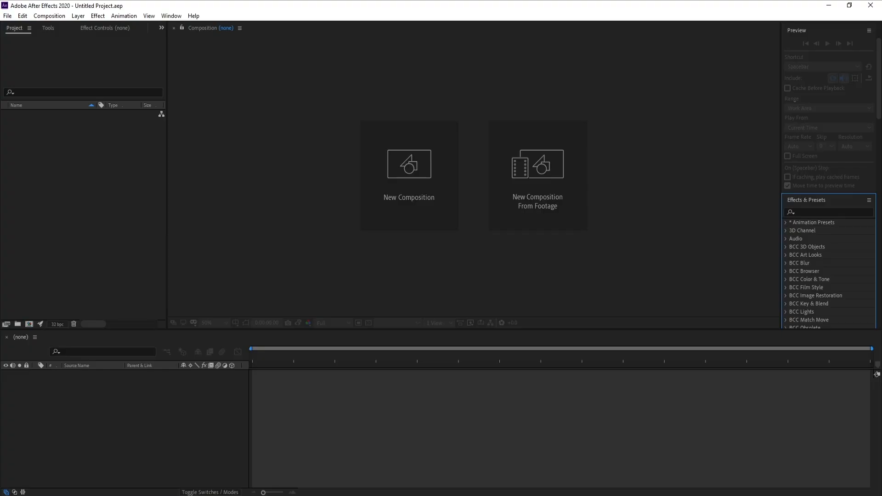
Step: Create a composition named Comp 1 at 1920 x 1080 px, 30 frames per second and 10 seconds long
click(399, 181)
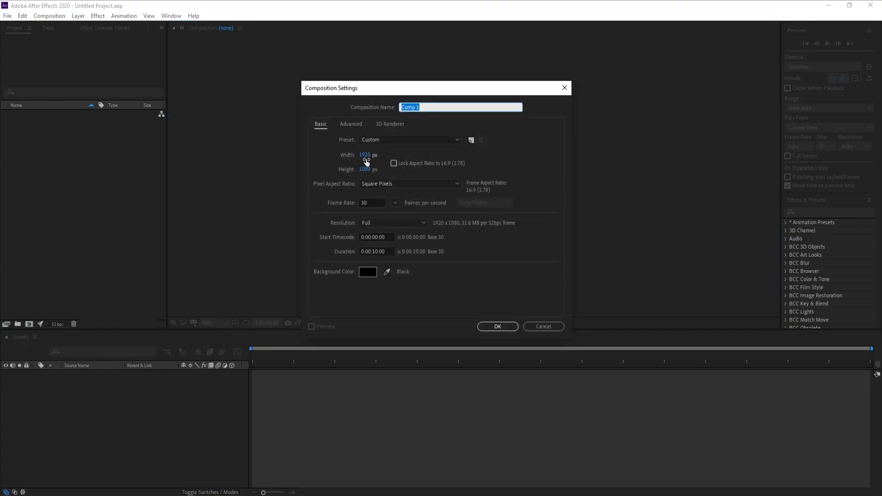
click(372, 203)
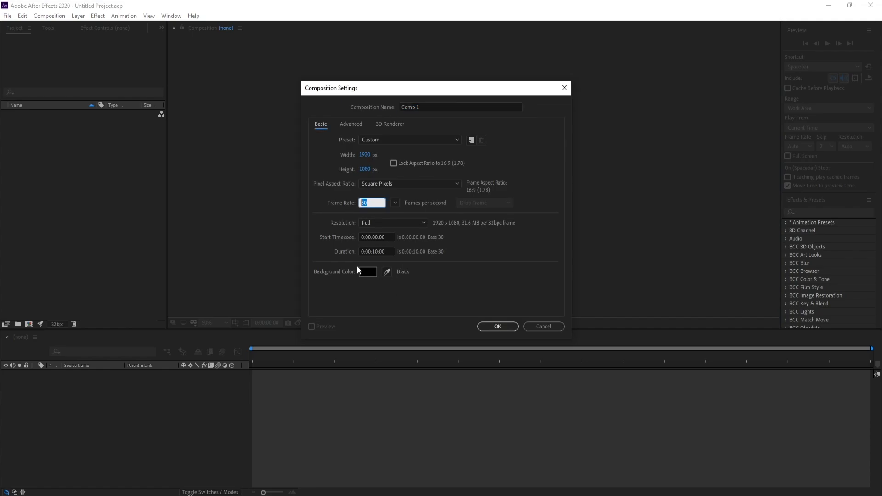
click(494, 329)
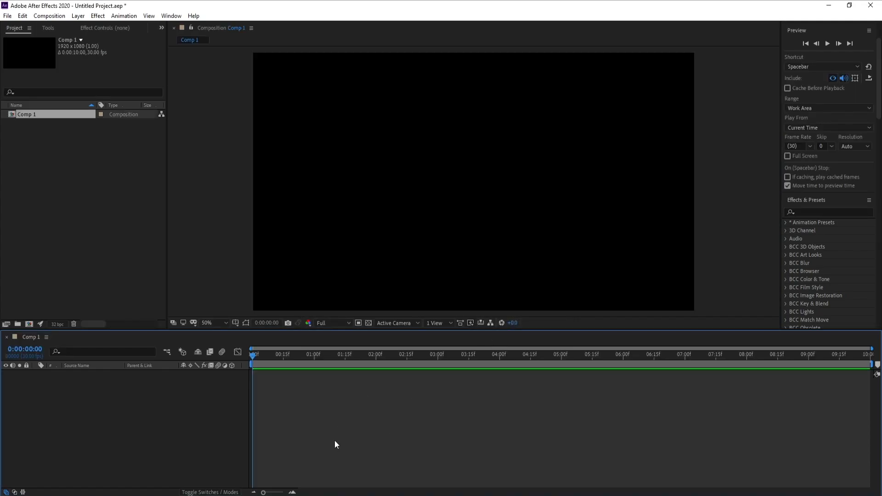
Step: Add a white solid layer at the full 1920 x 1080 composition size
click(78, 15)
mouse_move(92, 26)
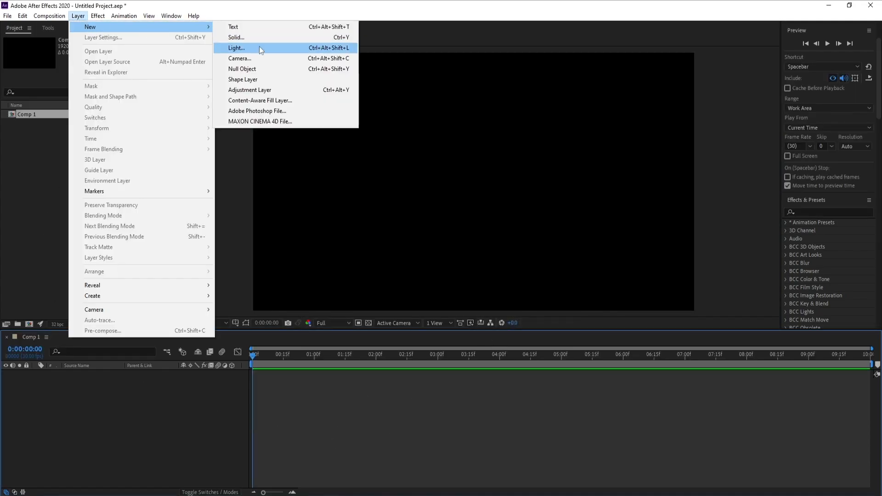
click(259, 46)
click(271, 299)
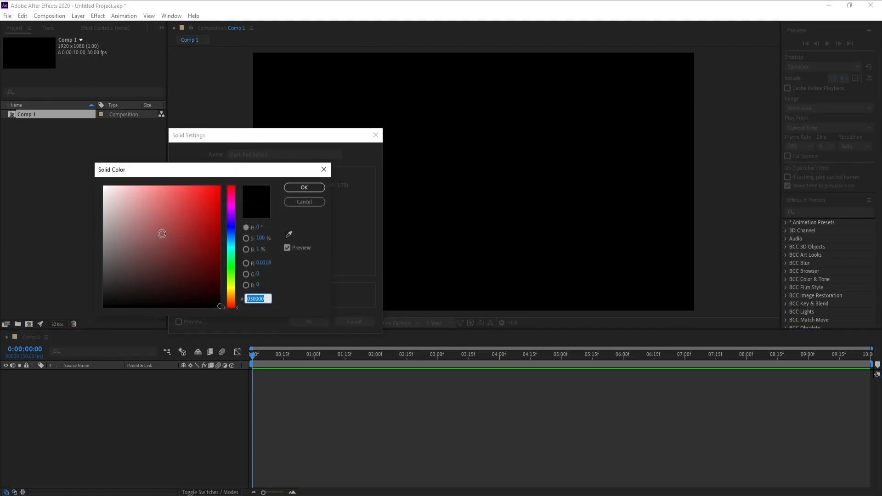
drag(154, 225, 47, 103)
click(303, 188)
click(306, 322)
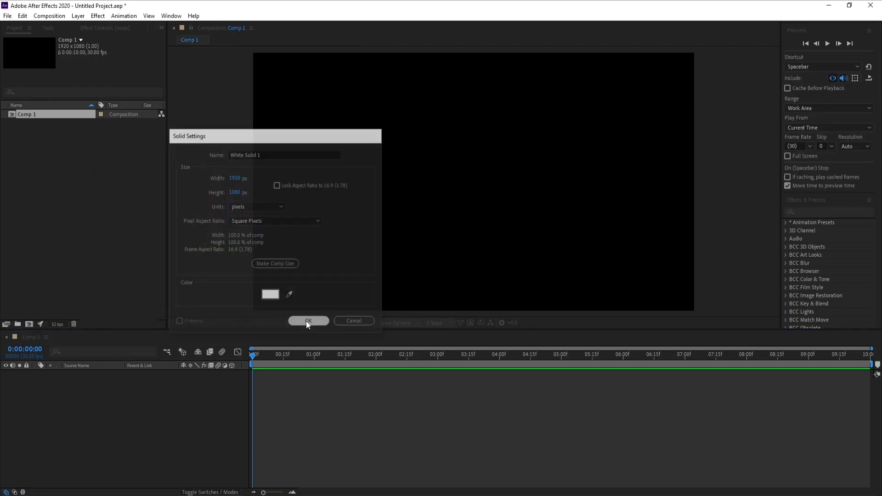
Step: Find the CC Ball Action effect and apply it to the white solid
click(808, 210)
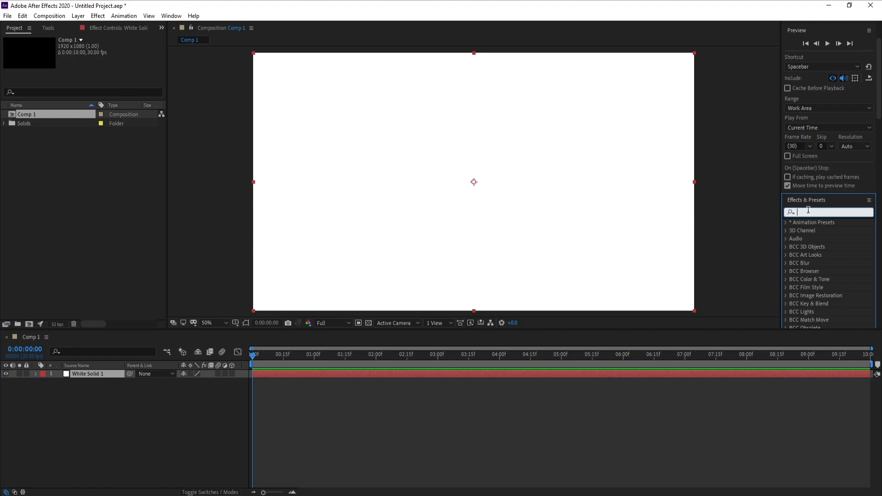
text(cc)
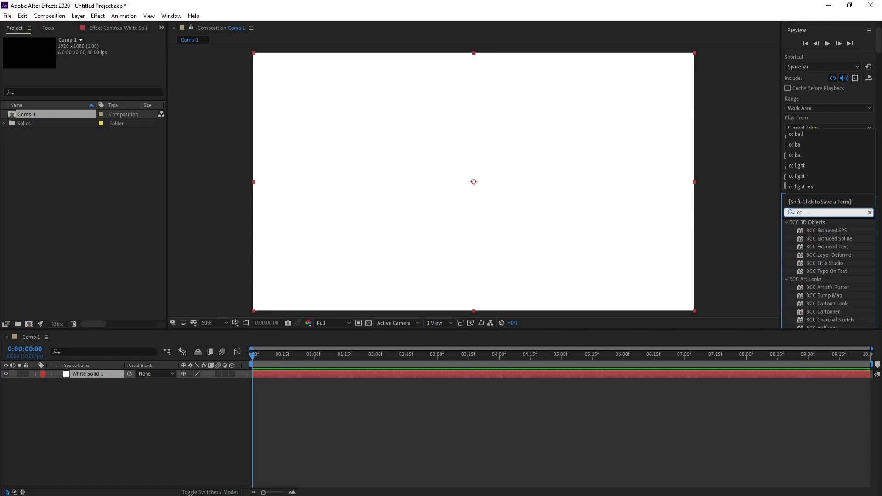
text( ball a)
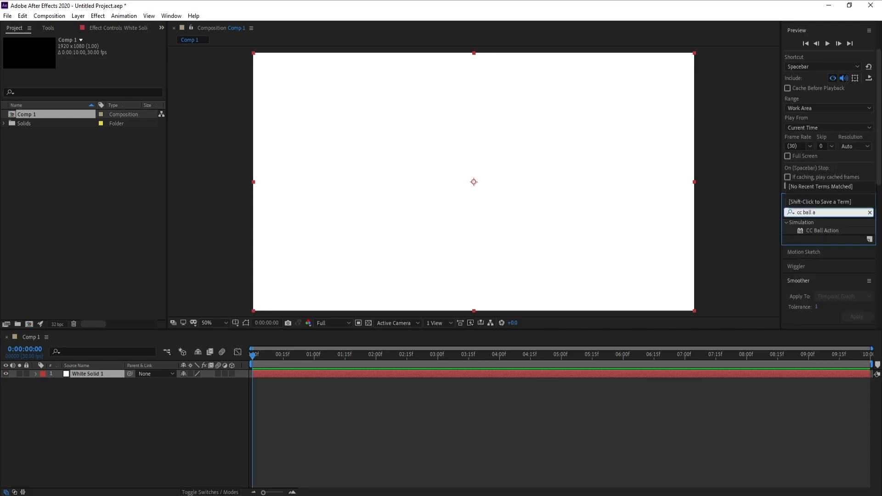
double_click(836, 229)
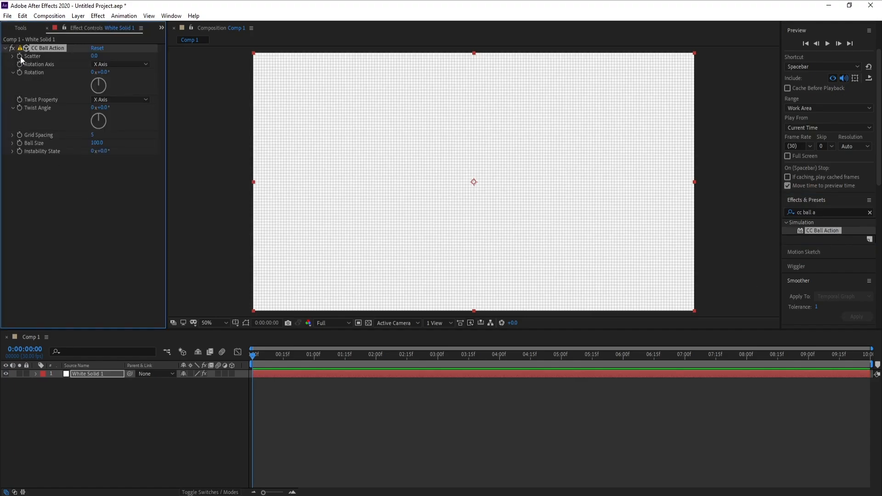
Step: Set CC Ball Action's Scatter to 320 and its Rotation Axis to Z Axis
click(95, 55)
text(320)
key(Return)
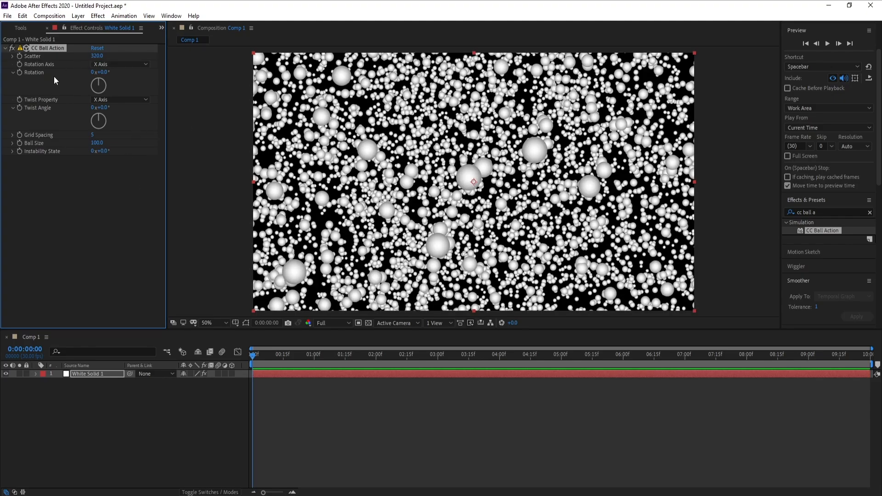
click(120, 67)
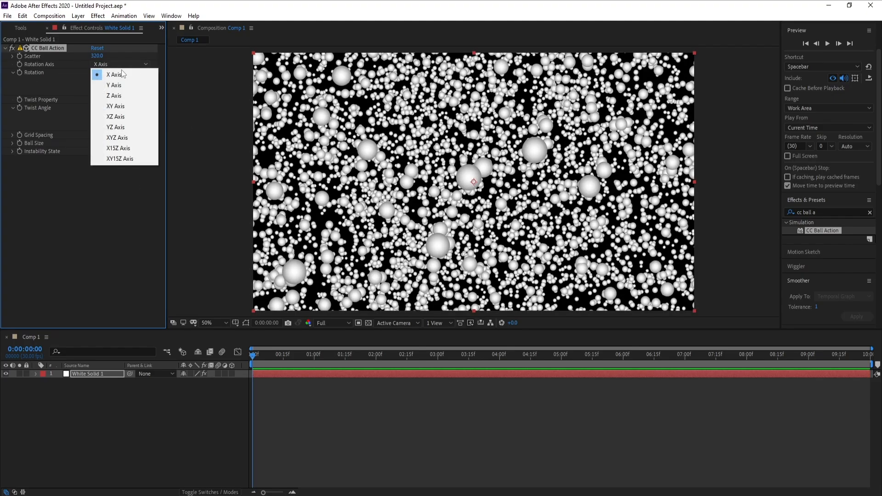
click(128, 100)
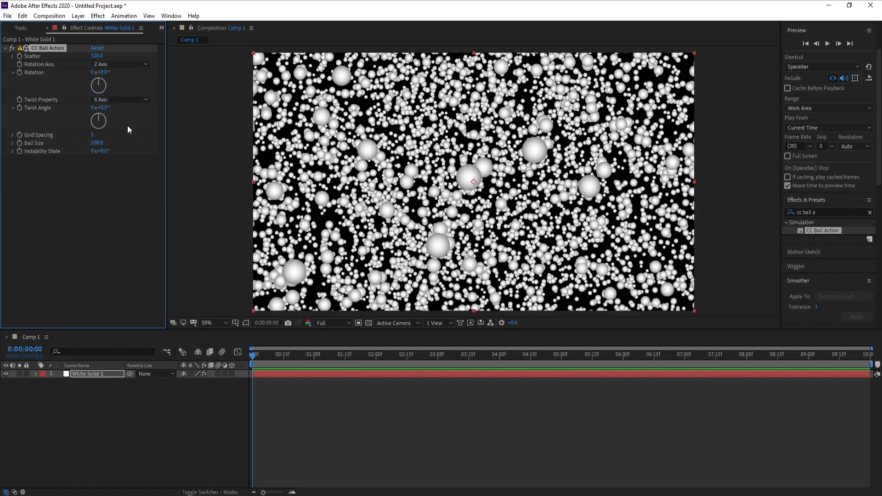
Step: Add the expression time*100 to CC Ball Action's Rotation property
alt+click(20, 73)
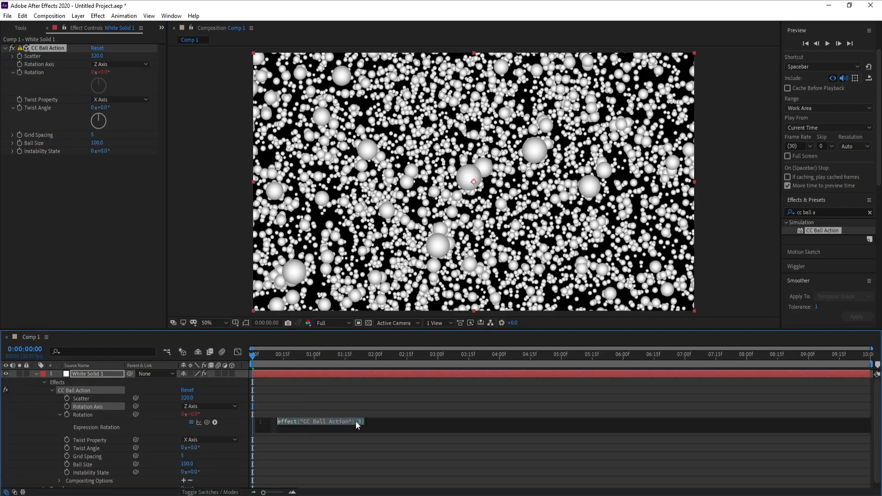
text(time8)
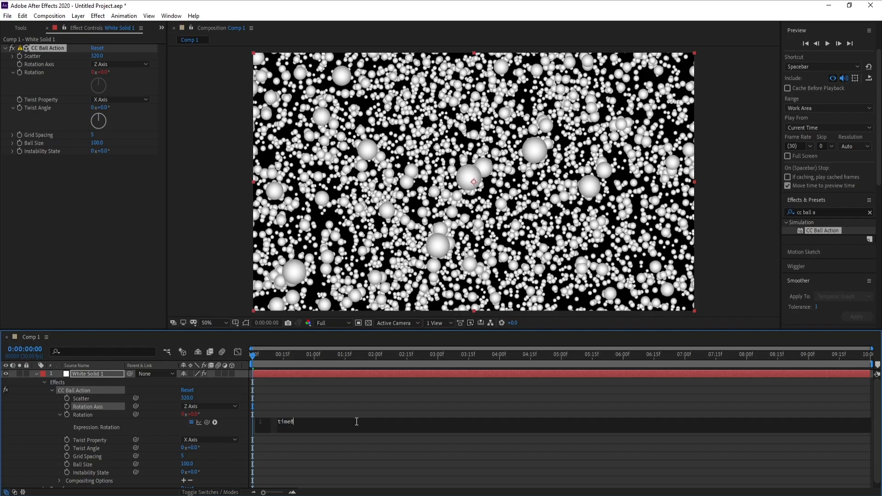
key(BackSpace)
text(*100)
click(208, 247)
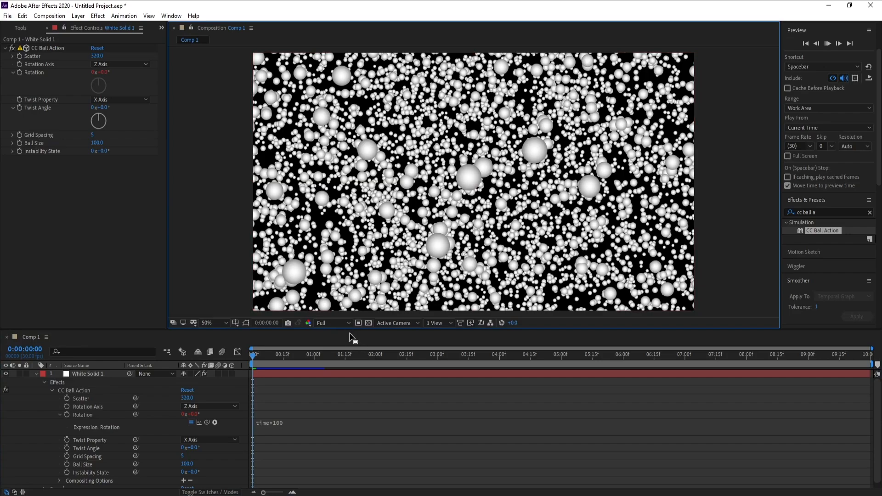
Step: Preview the rotating balls from the start of the timeline and scrub back through the first second
key(space)
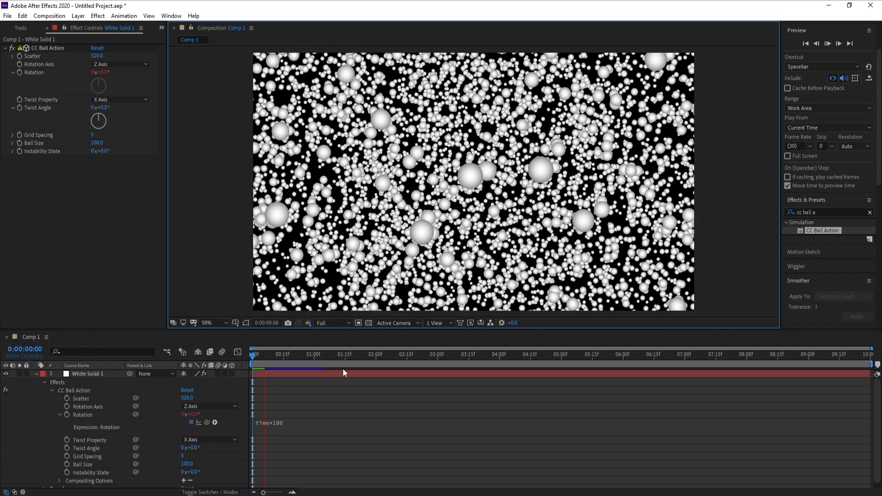
click(245, 357)
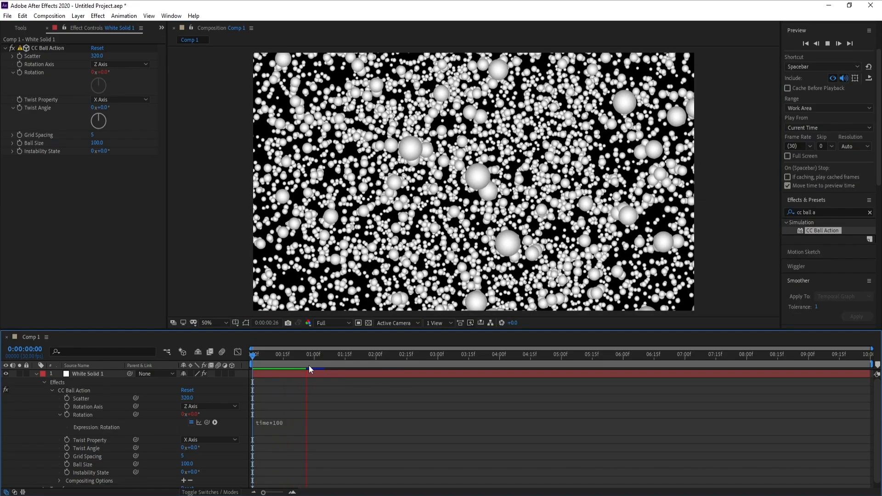
drag(309, 358, 271, 365)
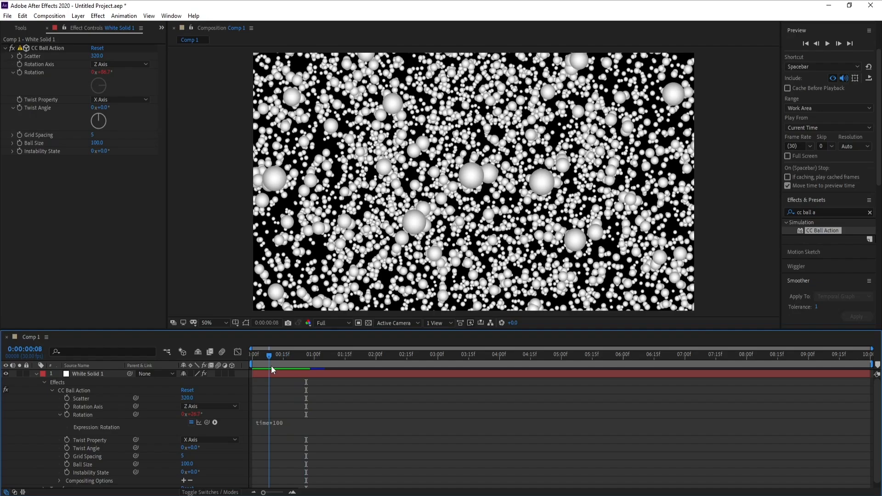
Step: Set CC Ball Action's Twist Angle to 120° and its Grid Spacing to 50
click(104, 108)
text(1)
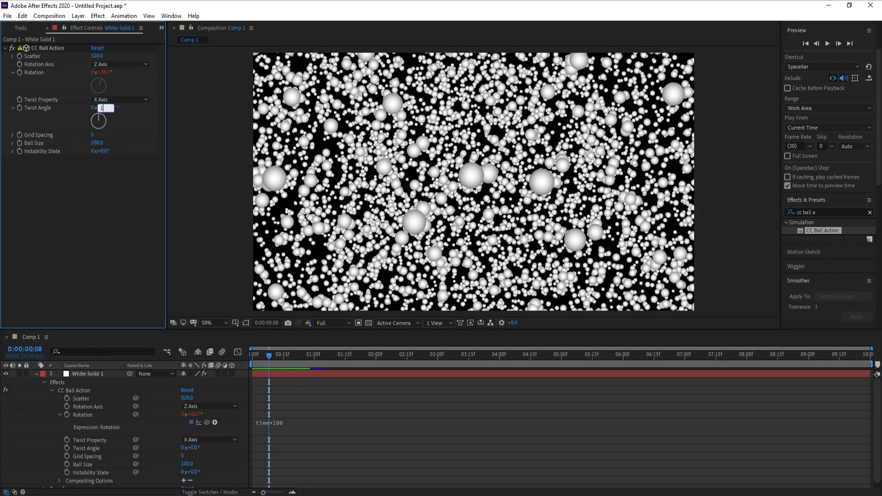
text(20)
key(Return)
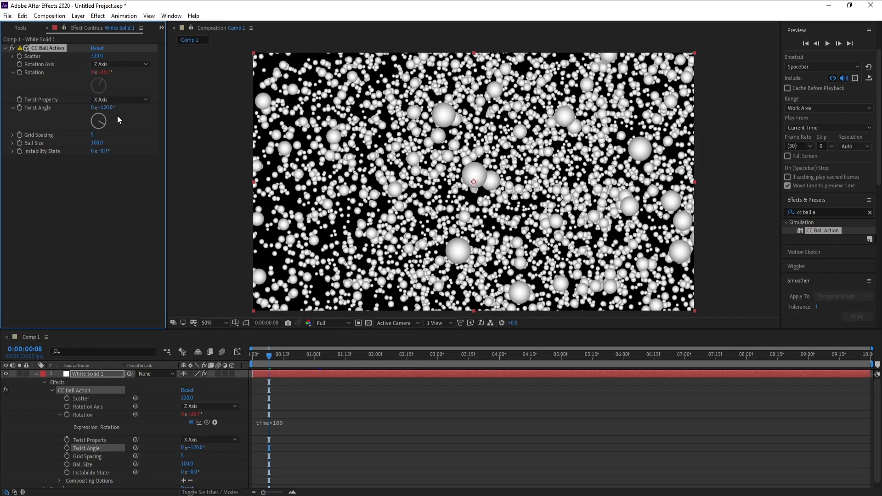
click(93, 135)
text(50)
key(Return)
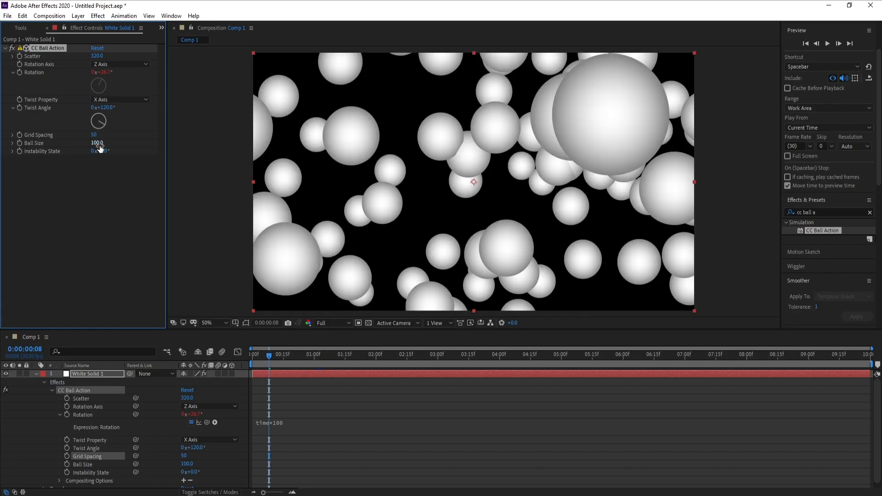
Step: Set CC Ball Action's Ball Size to 80 and its Instability State to 20°
click(98, 144)
text(80)
key(Return)
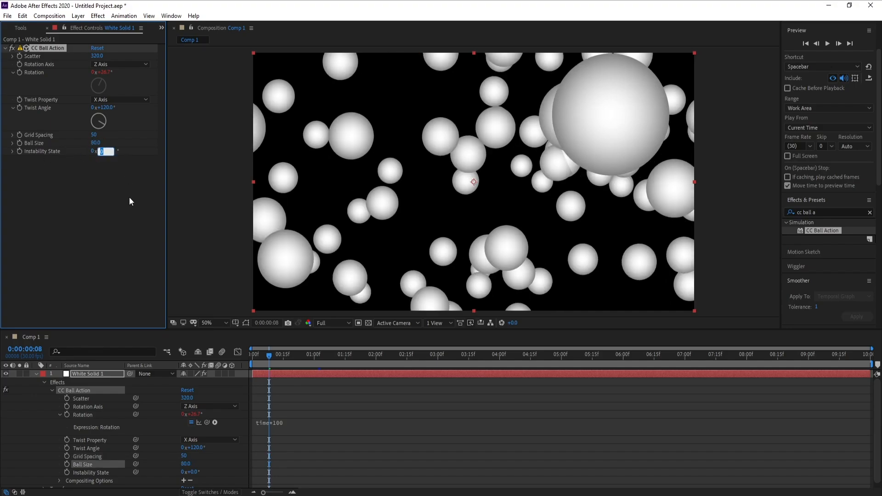
text(20)
key(Return)
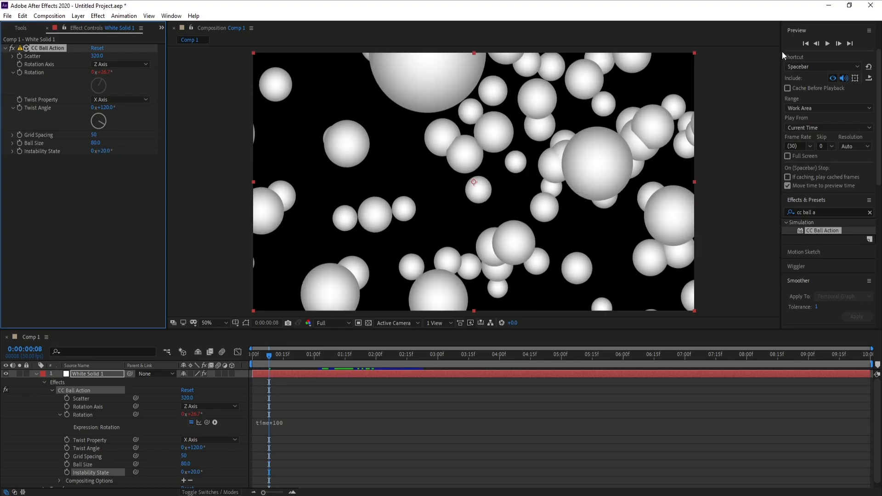
Step: Play back the animation of the enlarged balls and collapse the CC Ball Action settings
click(829, 44)
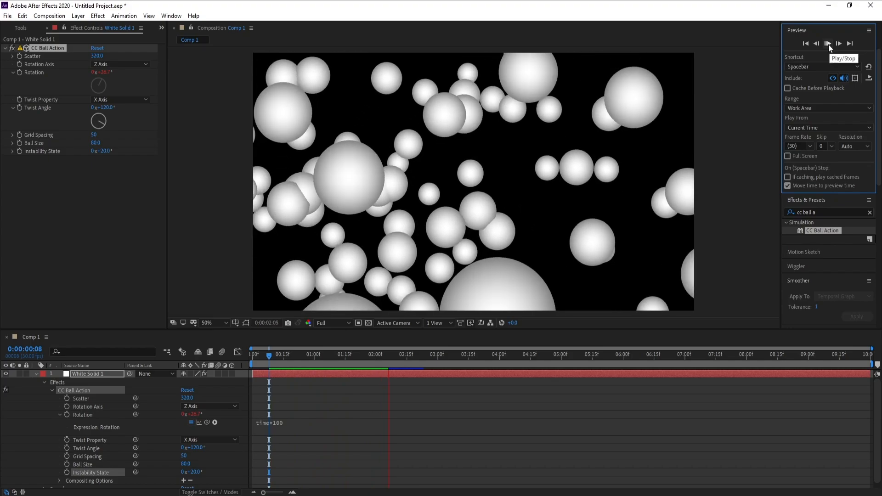
click(828, 45)
click(5, 49)
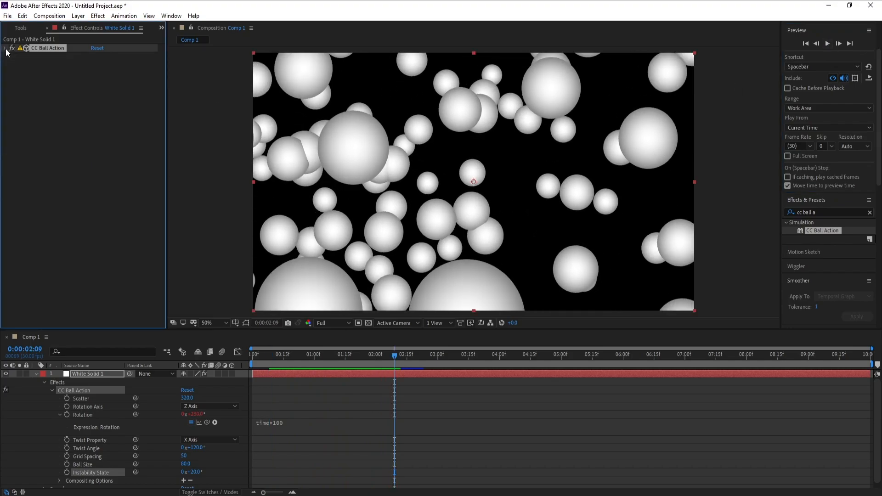
Step: Search the effects for "circle" and apply the Circle generator to the white solid
click(854, 208)
key(BackSpace)
click(840, 213)
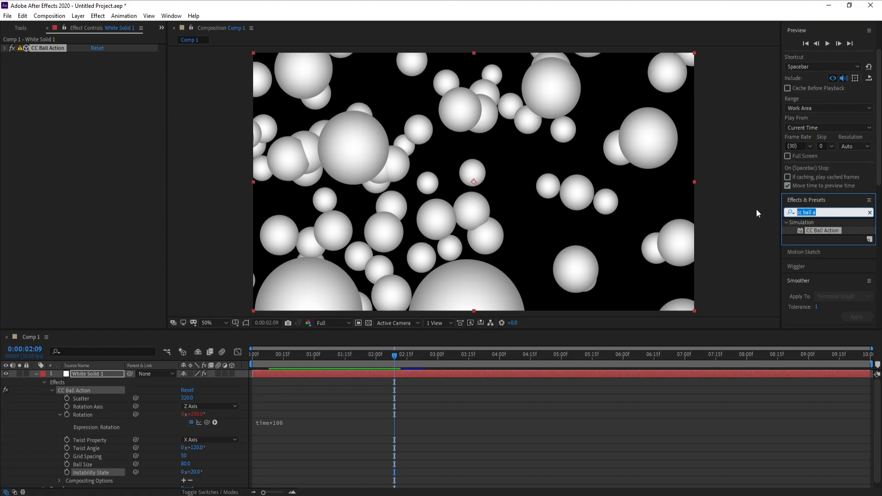
text(c)
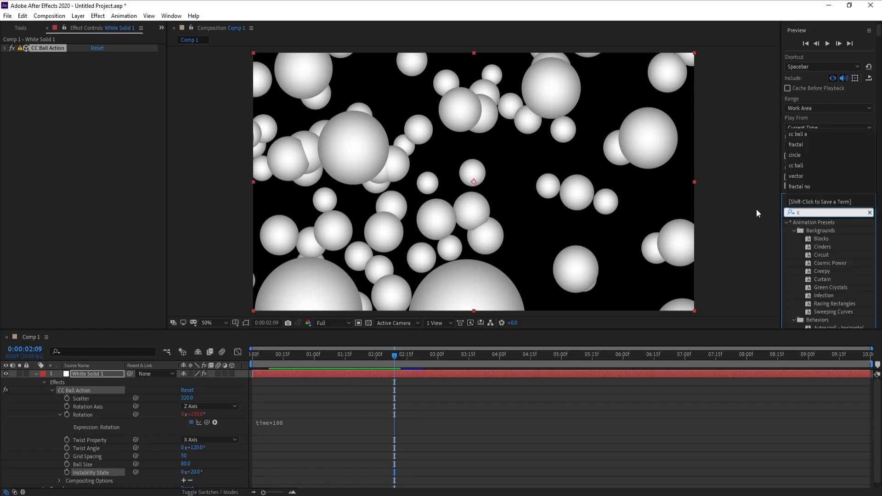
text(ircle)
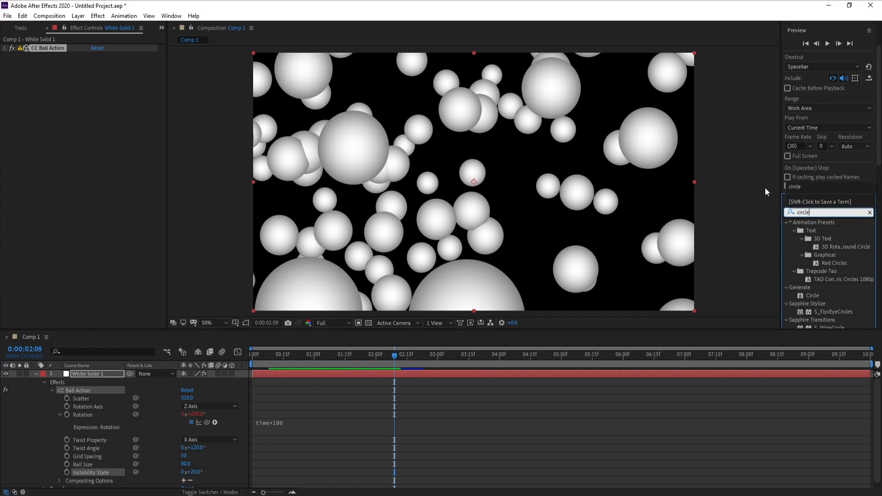
double_click(817, 294)
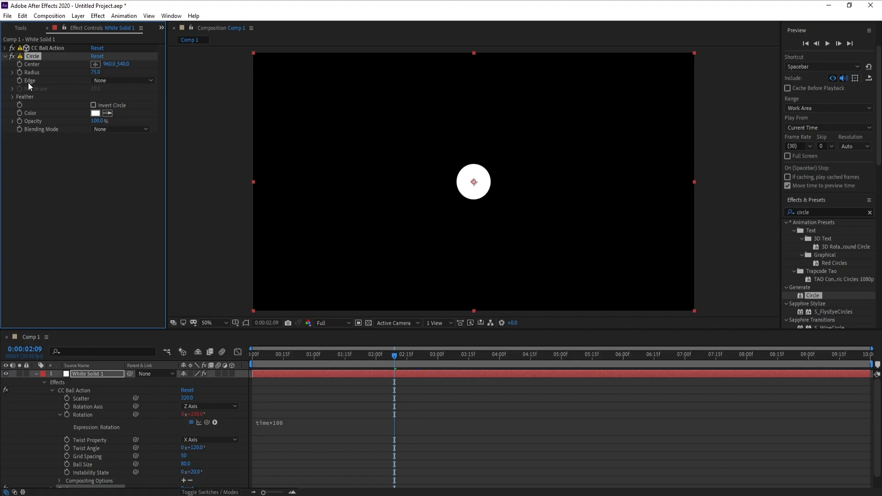
Step: Set the Circle effect's Radius to 500
click(95, 73)
text(500)
key(Return)
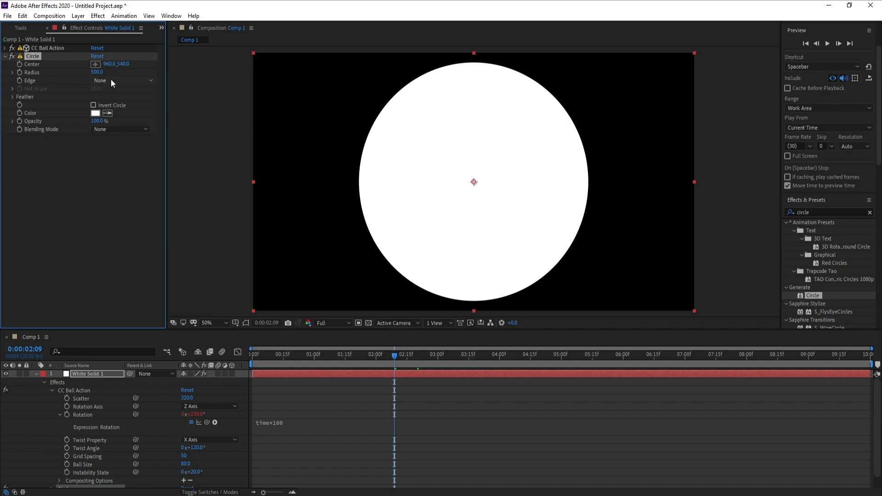
Step: Switch the Circle effect's Edge option to Edge Radius and set the Edge Radius to 400
click(111, 80)
click(147, 102)
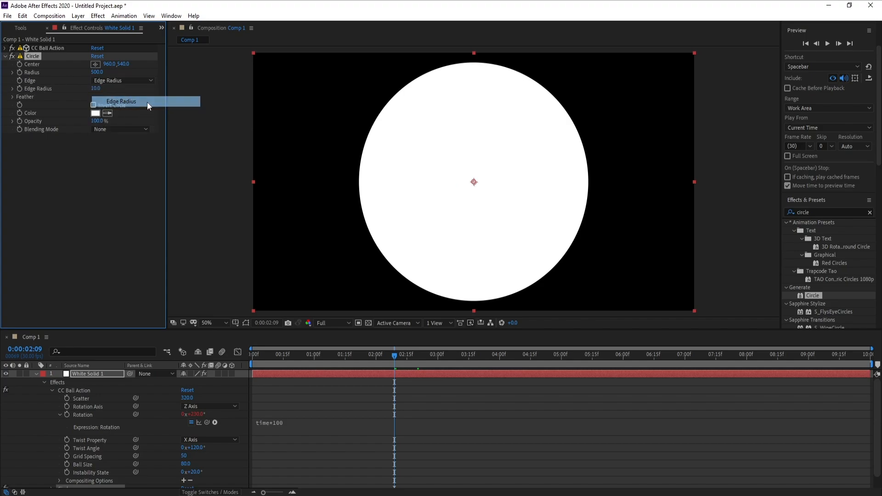
click(98, 90)
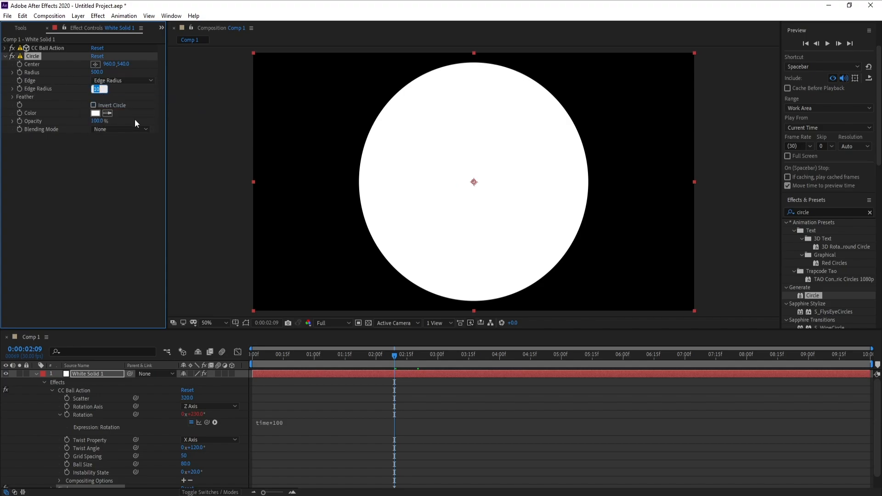
text(400)
key(Return)
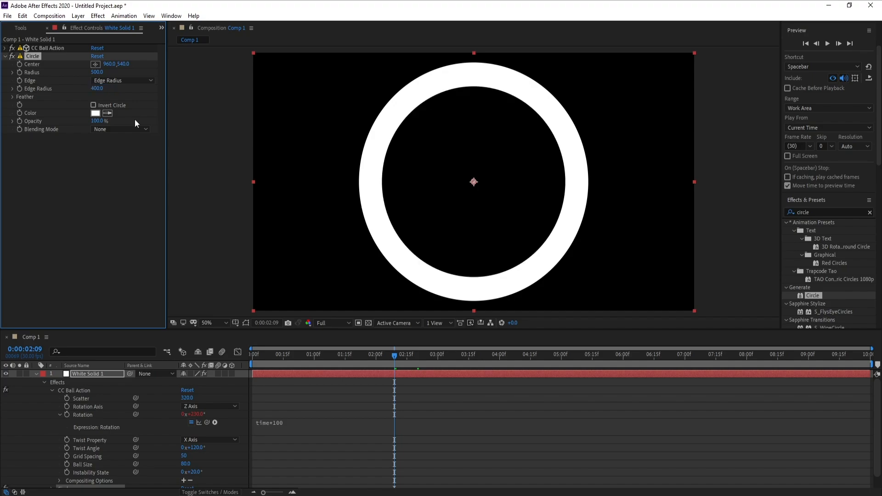
Step: Set both Feather Outer Edge and Feather Inner Edge of the Circle effect to 100
click(13, 97)
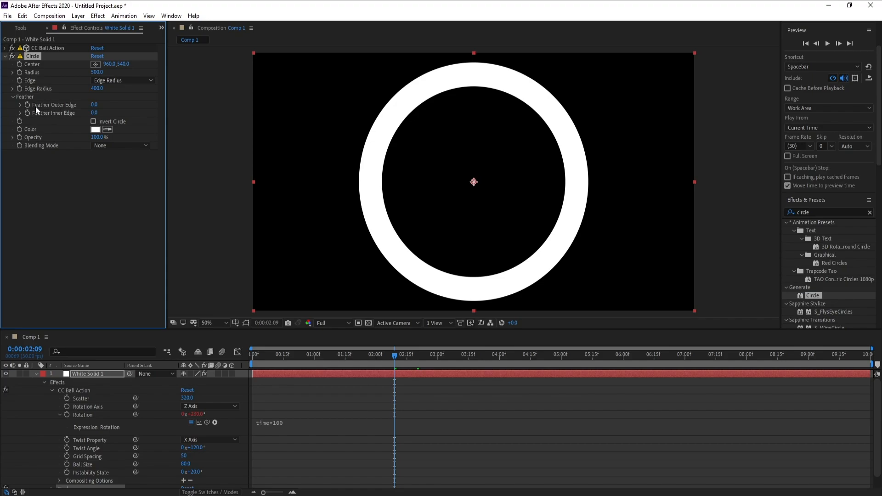
click(96, 106)
text(100)
click(122, 117)
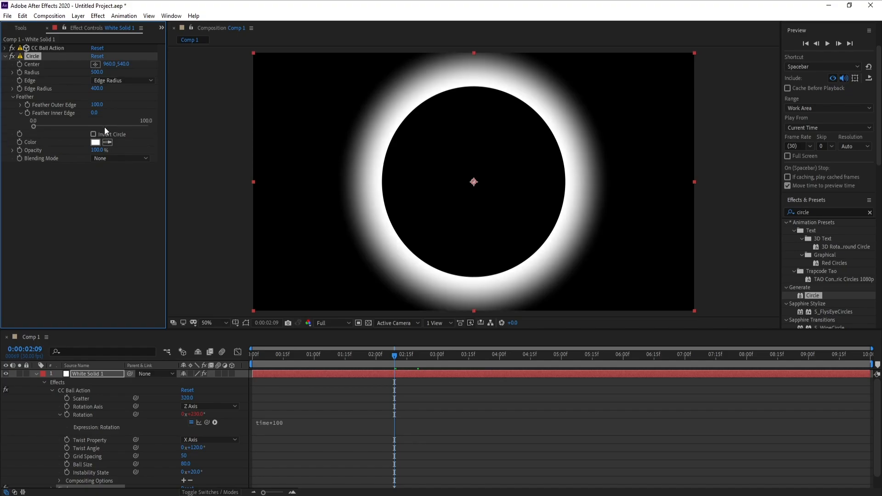
click(95, 114)
text(100)
key(Return)
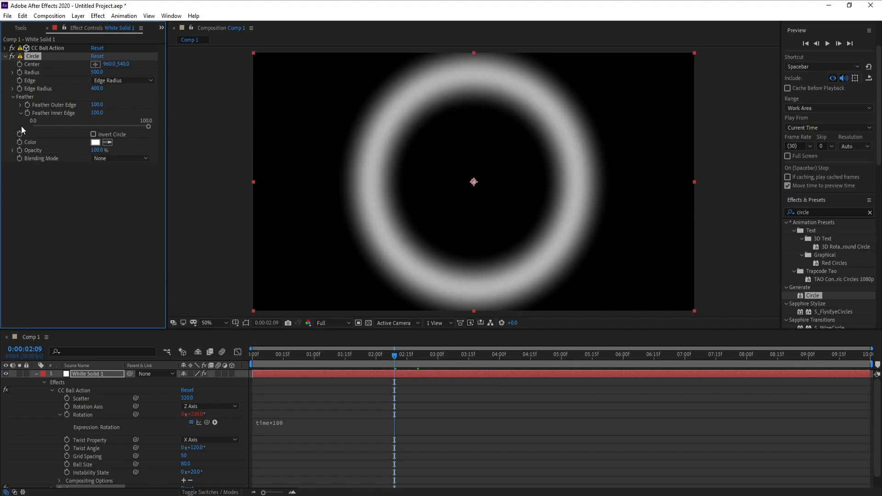
Step: Set the Circle effect's Blending Mode to Stencil Alpha
click(104, 158)
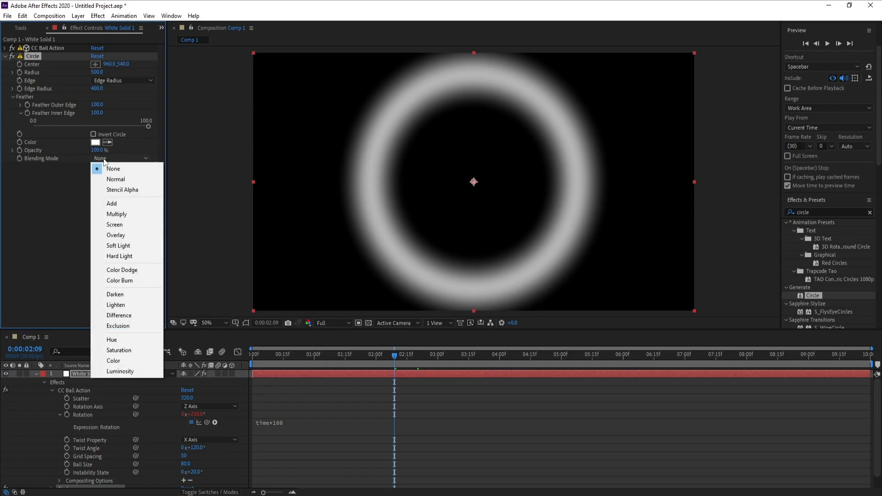
click(54, 166)
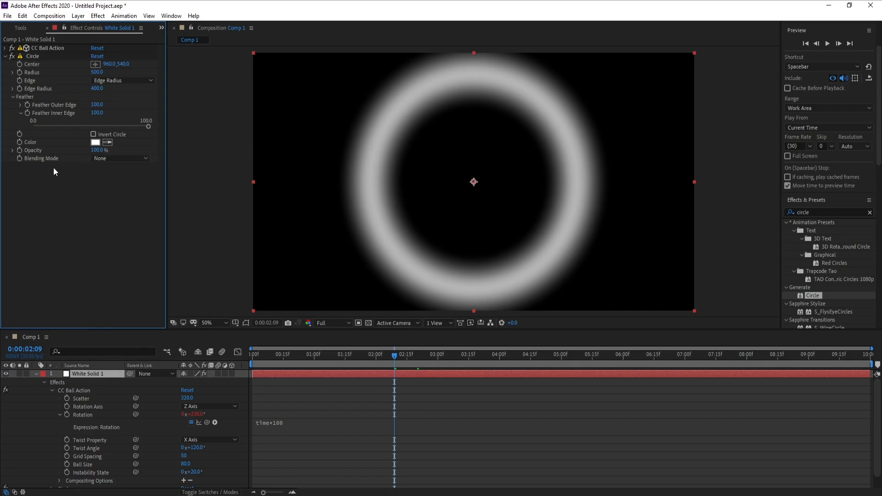
click(102, 158)
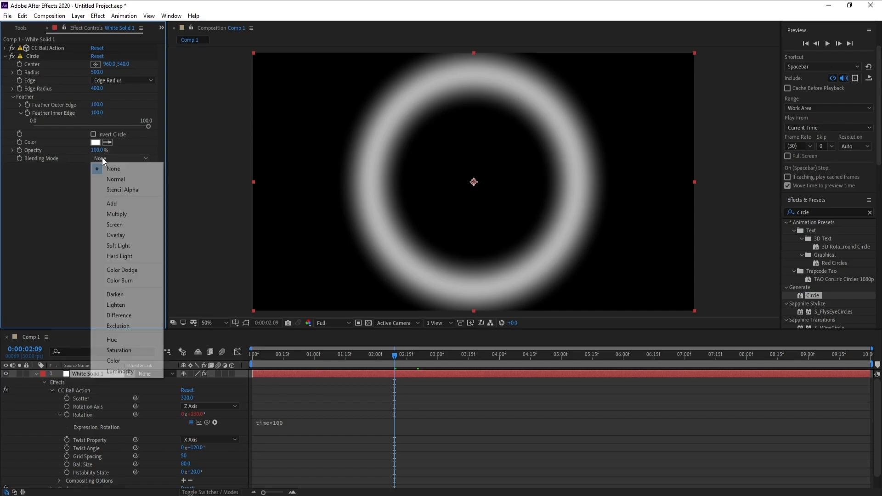
click(132, 193)
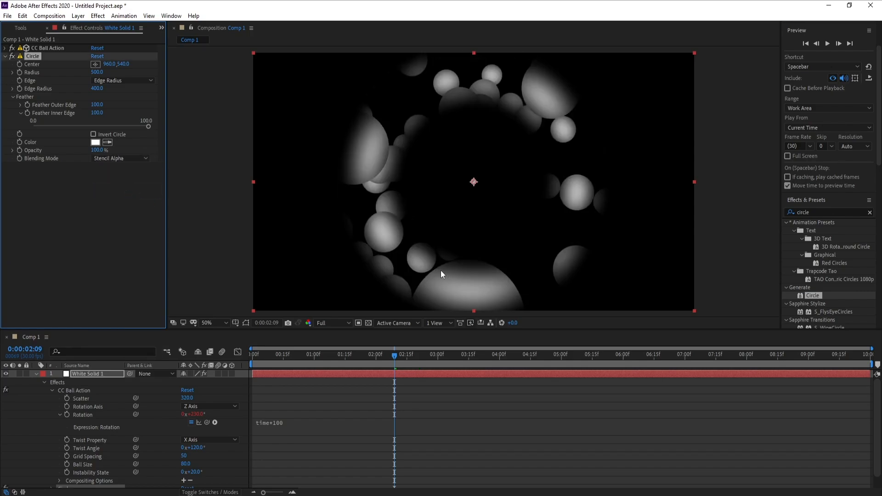
Step: Play back the ball animation masked by the feathered circle and collapse the Circle settings
click(829, 44)
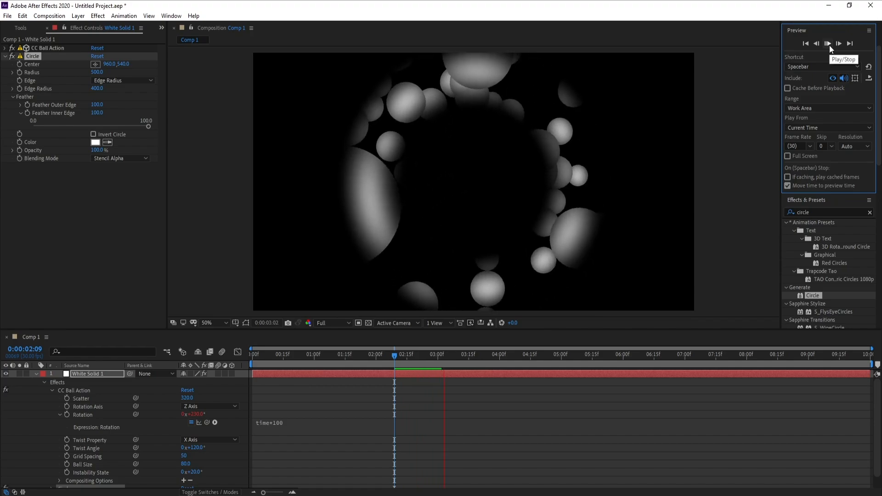
click(829, 45)
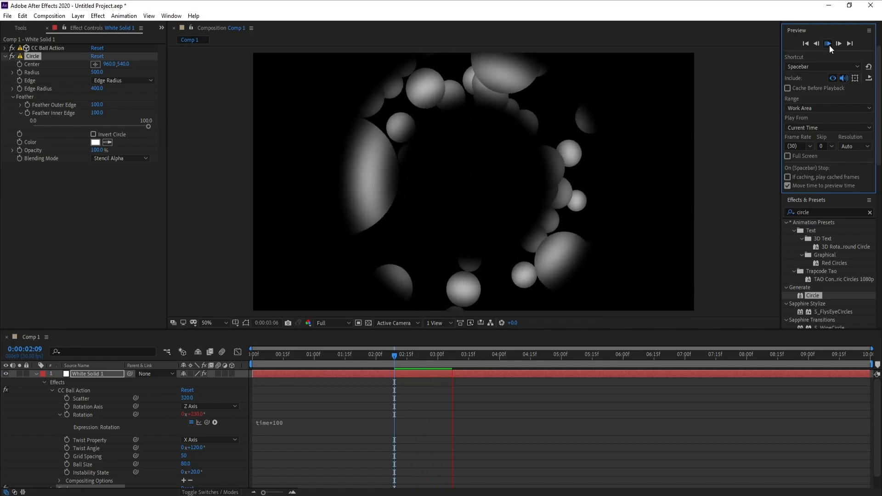
click(5, 56)
Step: Search the effects for "fracta" and apply Fractal Noise to the white solid
click(837, 211)
click(837, 210)
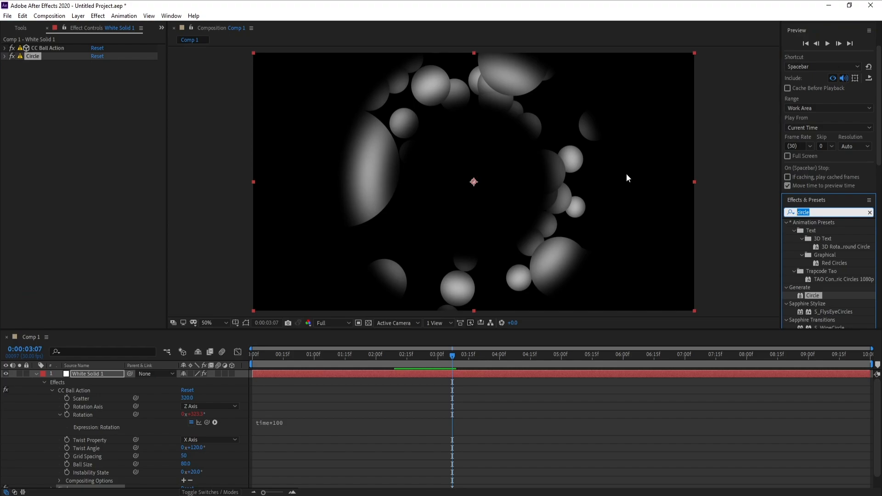
text(frac)
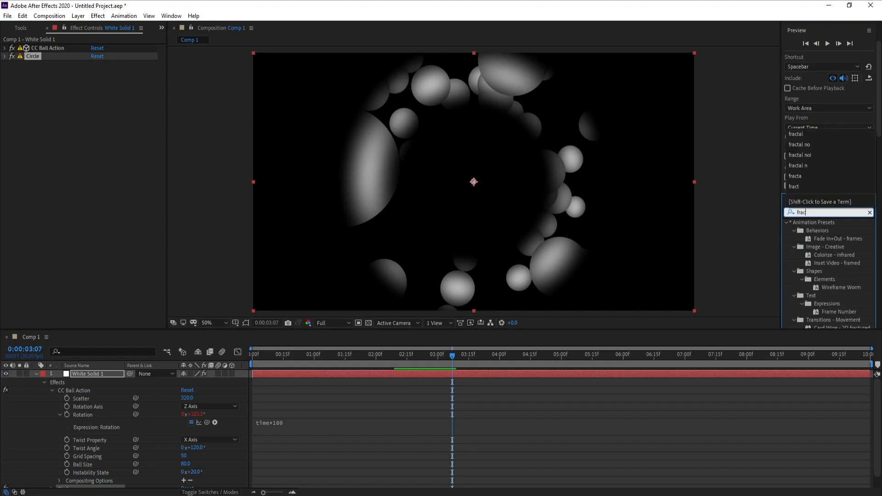
text(ta)
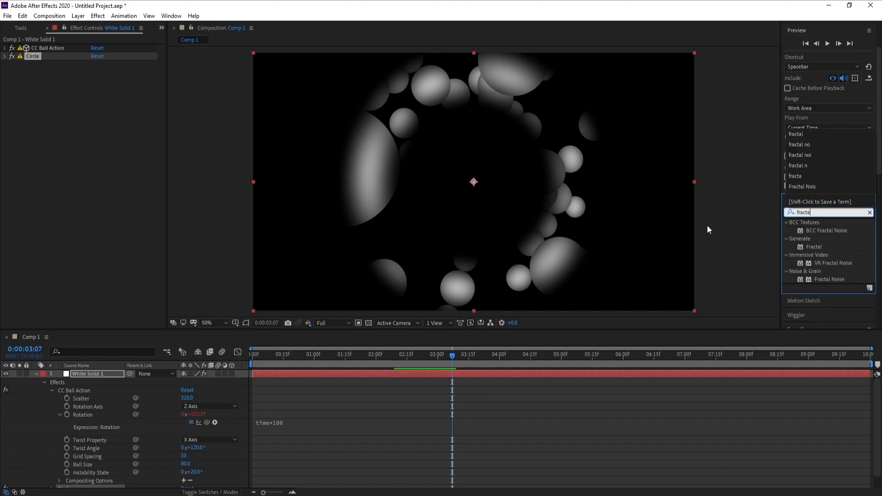
double_click(823, 278)
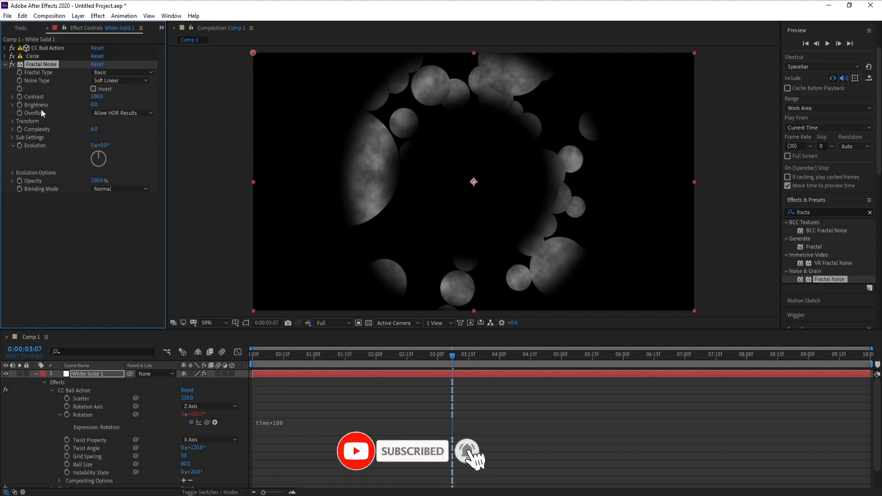
Step: Set Fractal Noise's Brightness to -50 and its Blending Mode to Add, leaving its settings collapsed
drag(95, 105, 85, 106)
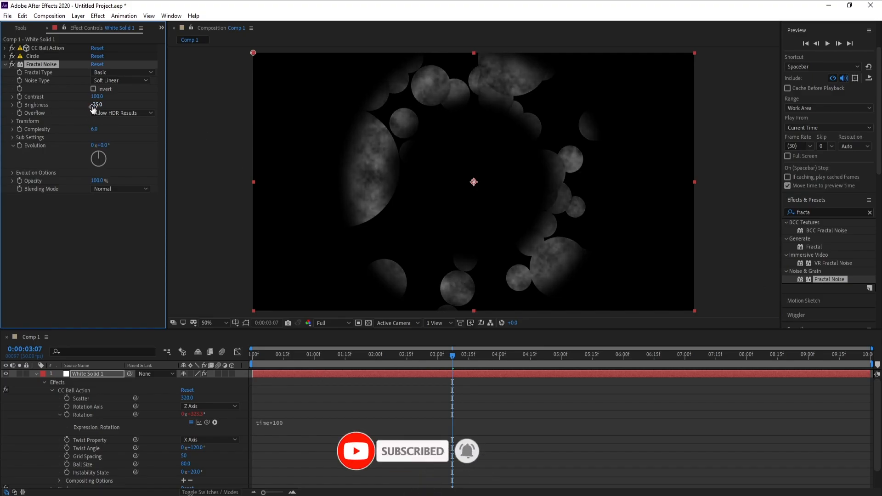
click(97, 104)
text(-50)
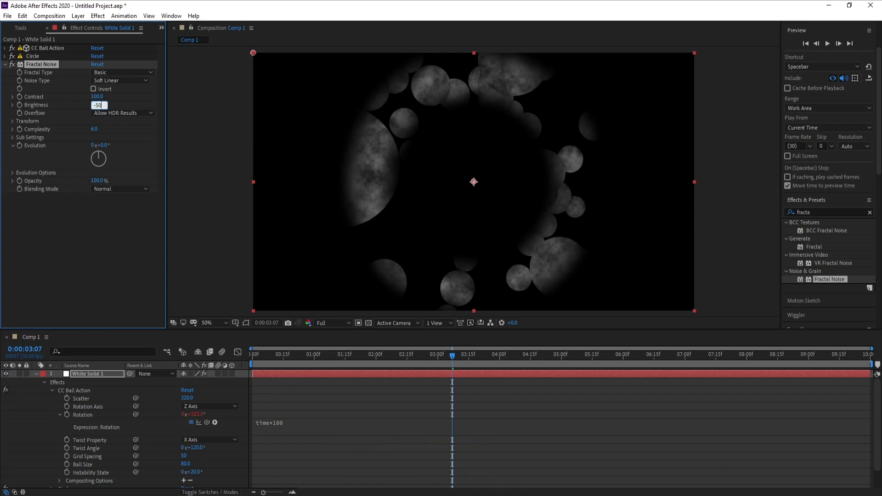
key(Return)
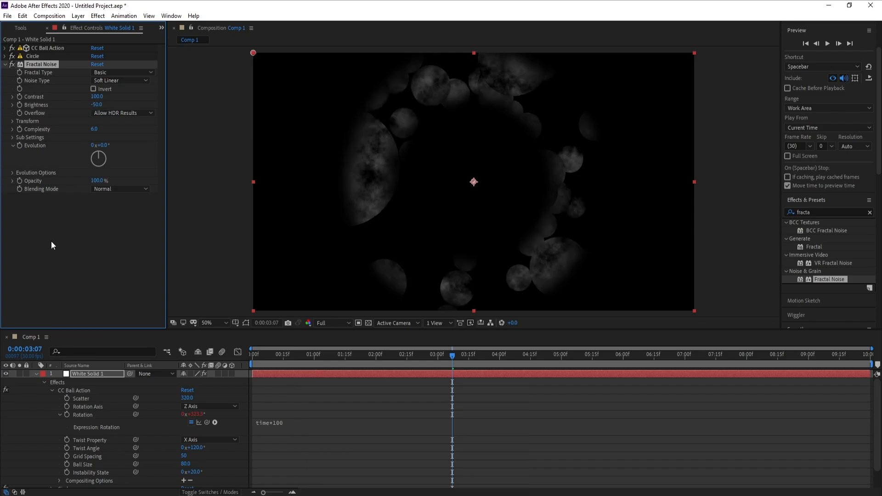
click(113, 189)
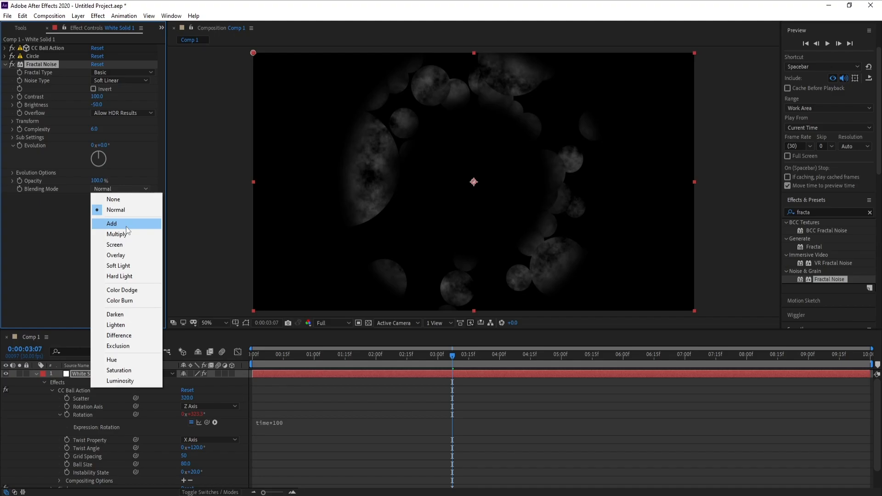
click(126, 226)
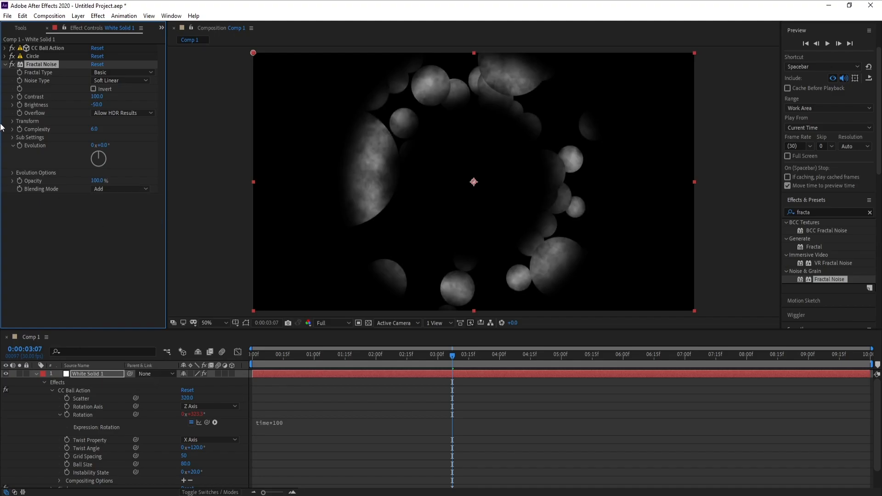
click(5, 65)
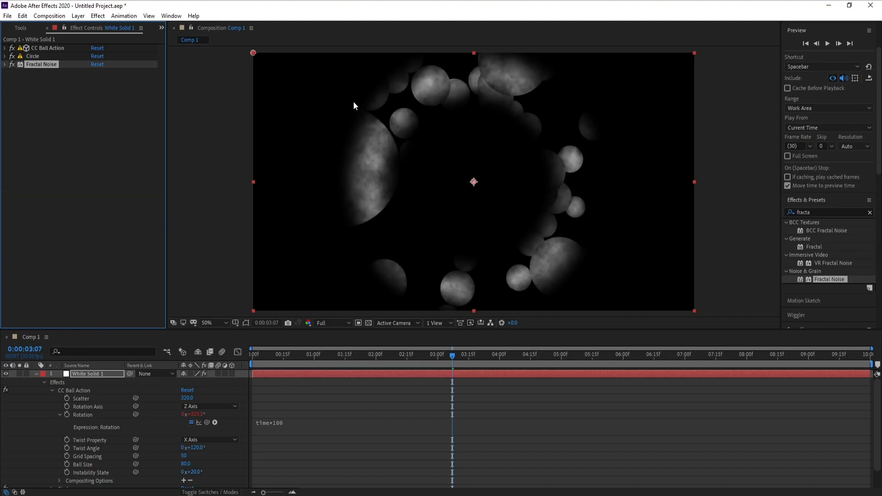
Step: Search the effects for "turb" and apply Turbulent Displace to the white solid
click(823, 210)
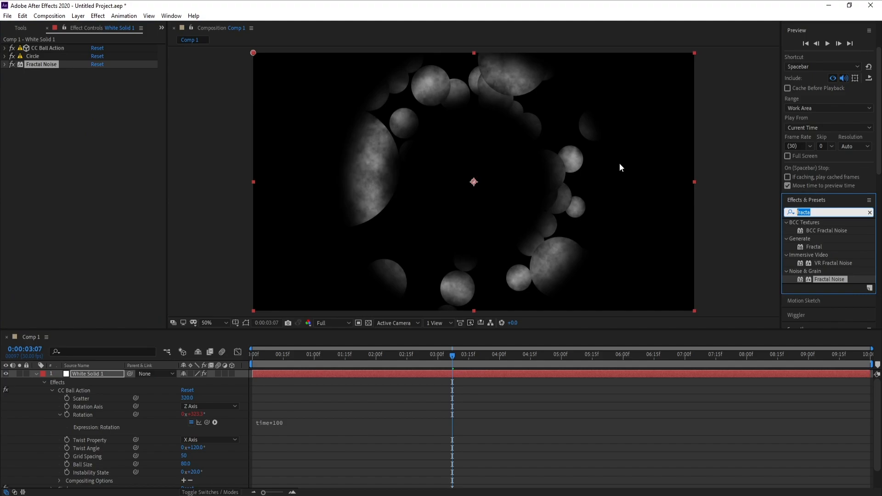
text(t)
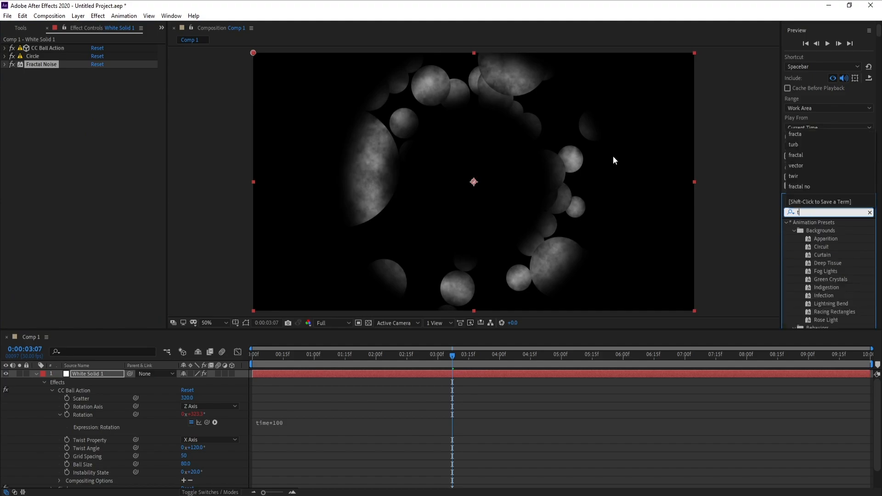
text(urb)
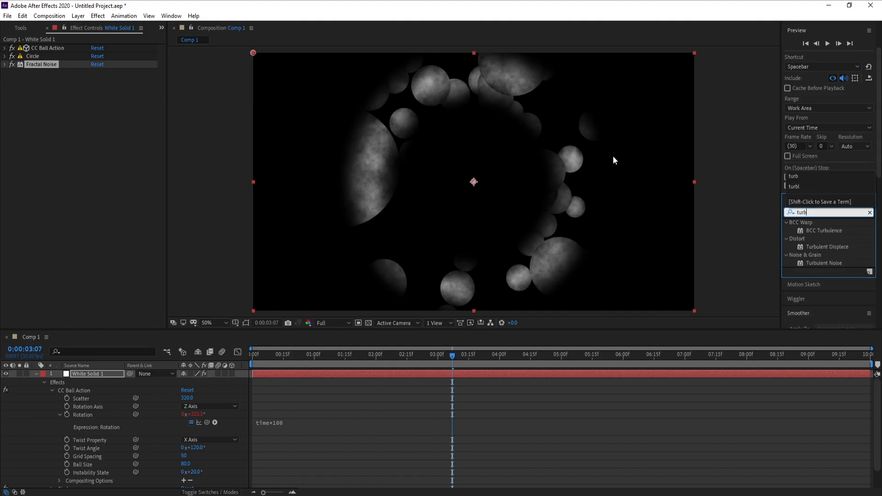
double_click(837, 249)
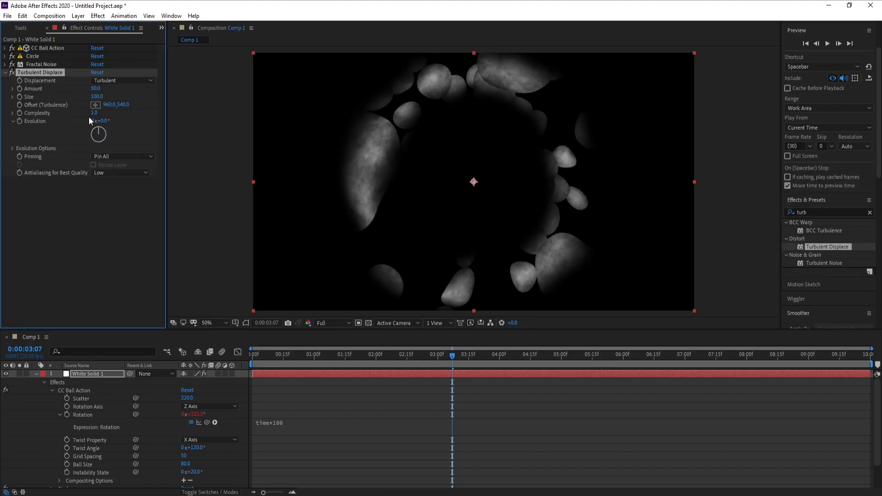
Step: Set Turbulent Displace's Amount to -30 and its Size to 10
drag(92, 90, 64, 96)
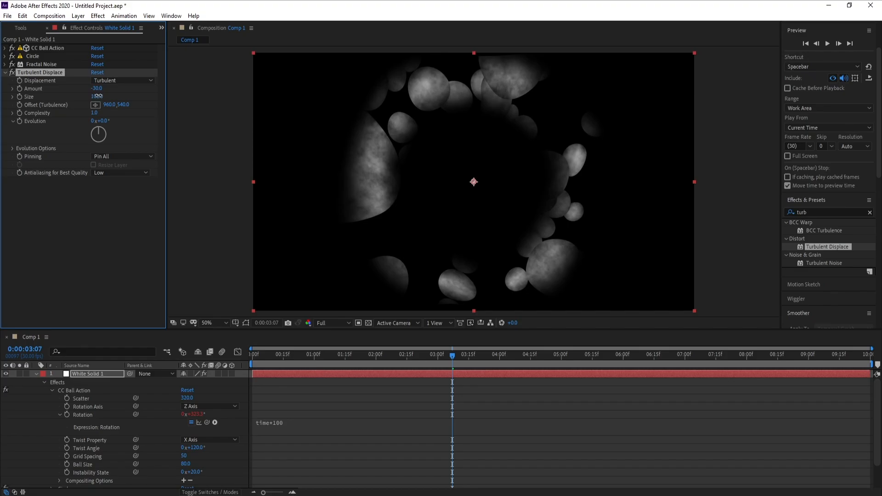
click(97, 97)
text(10)
key(Return)
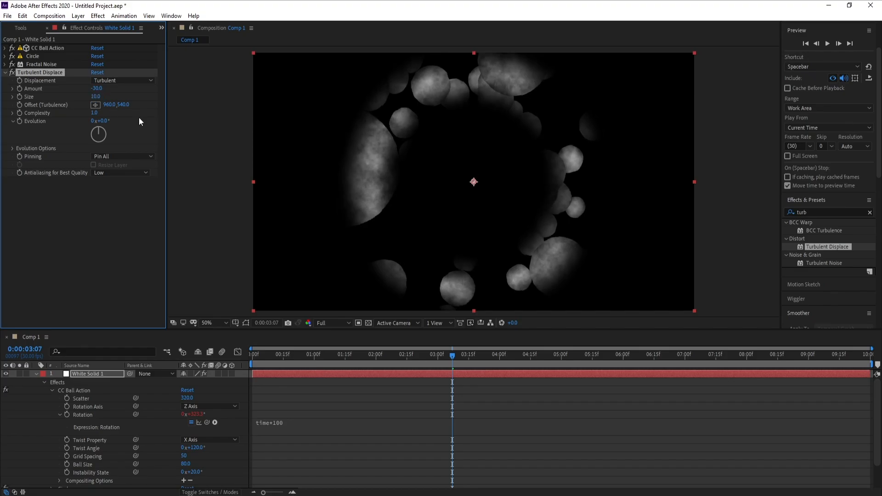
Step: Add the expression time*100 to Turbulent Displace's Evolution property
alt+click(19, 120)
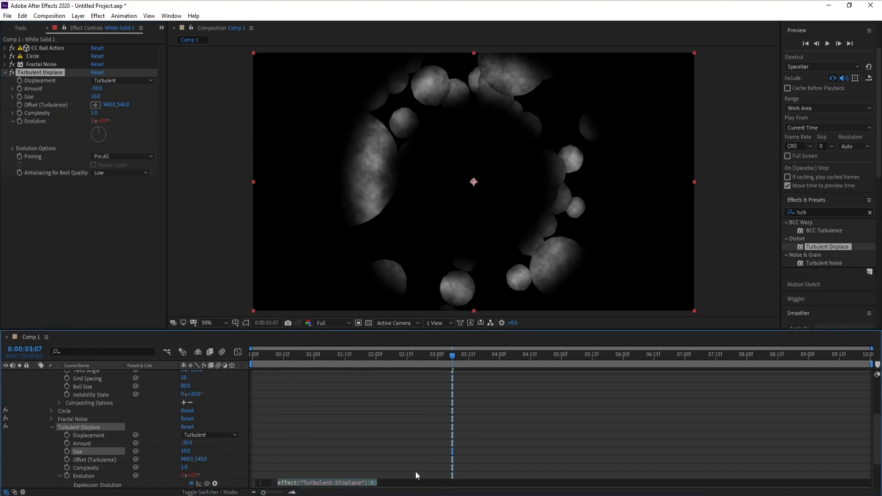
text(t)
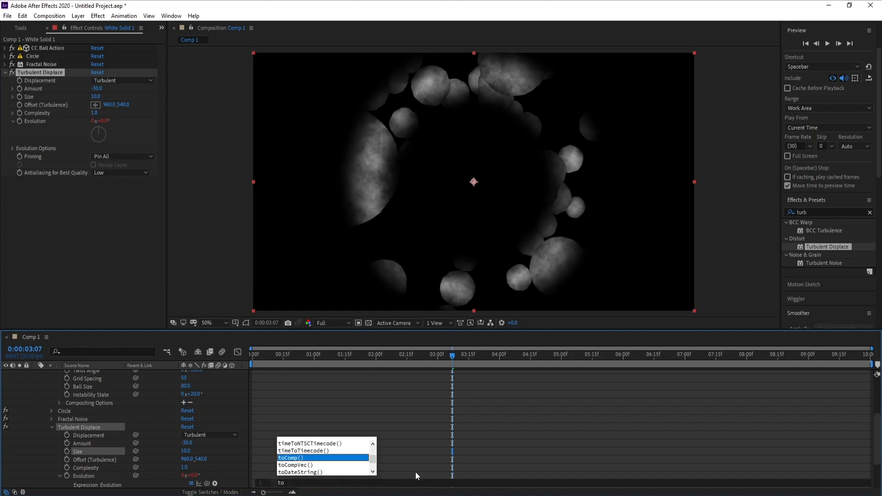
text(ime)
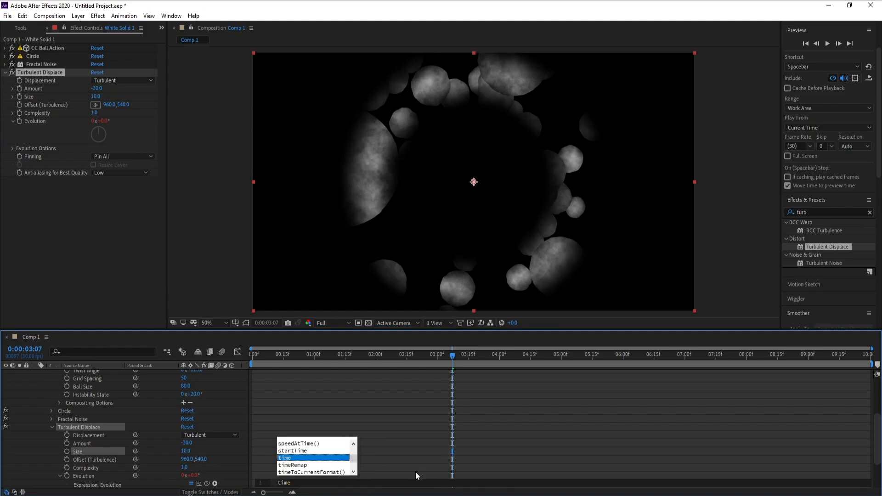
key(Escape)
text(*100)
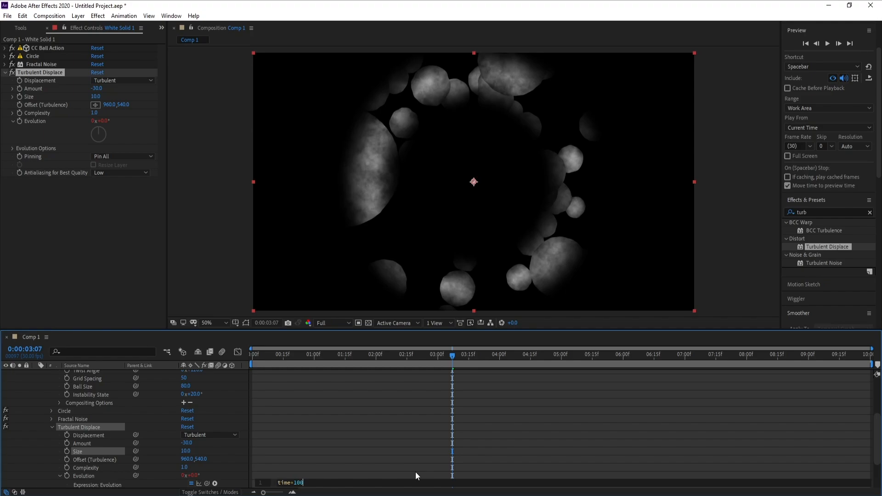
click(228, 249)
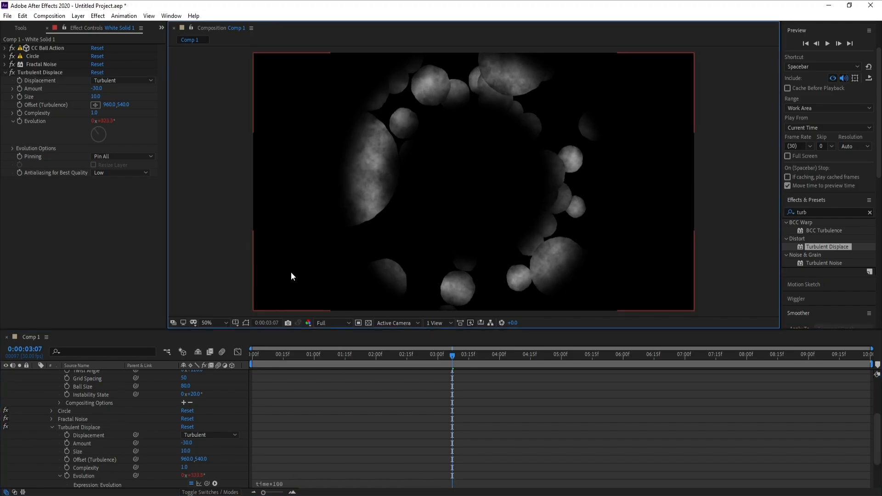
Step: Play back the animation with the evolving turbulent displacement and go back up through the layer's effect properties
key(space)
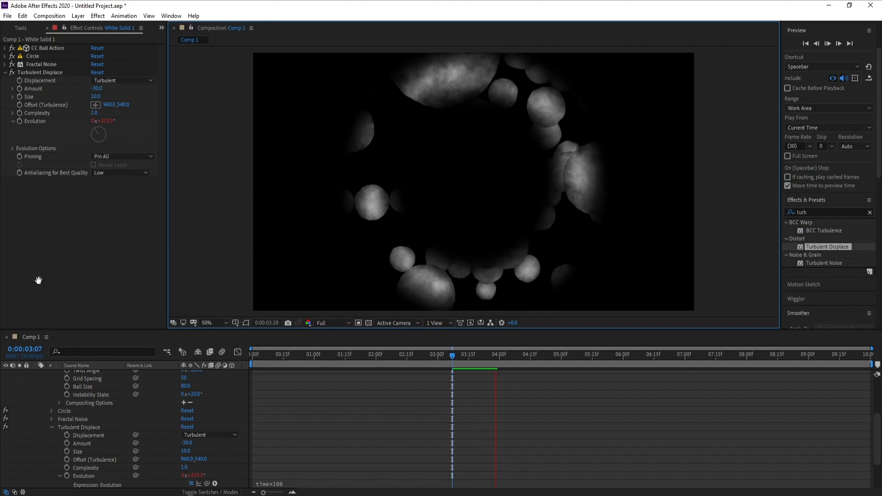
key(space)
click(6, 84)
scroll(108, 423, up, 5)
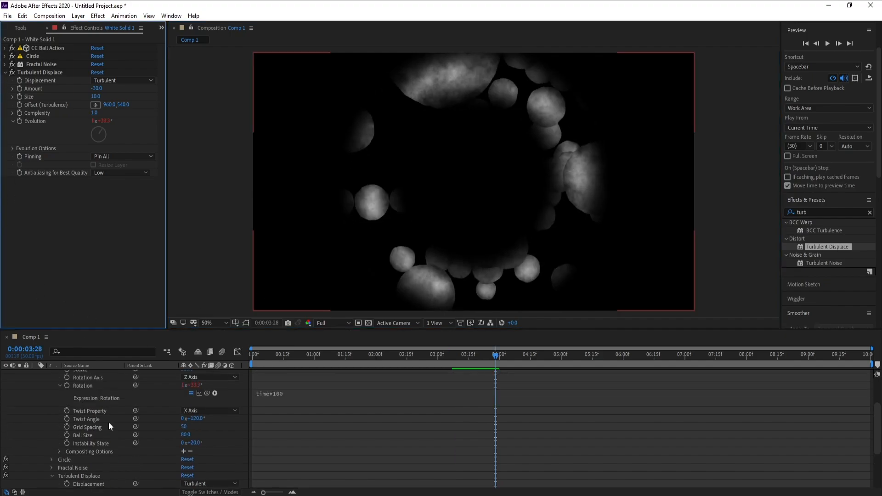
Step: Collapse the white solid's properties and add a new adjustment layer above it
click(36, 374)
click(81, 374)
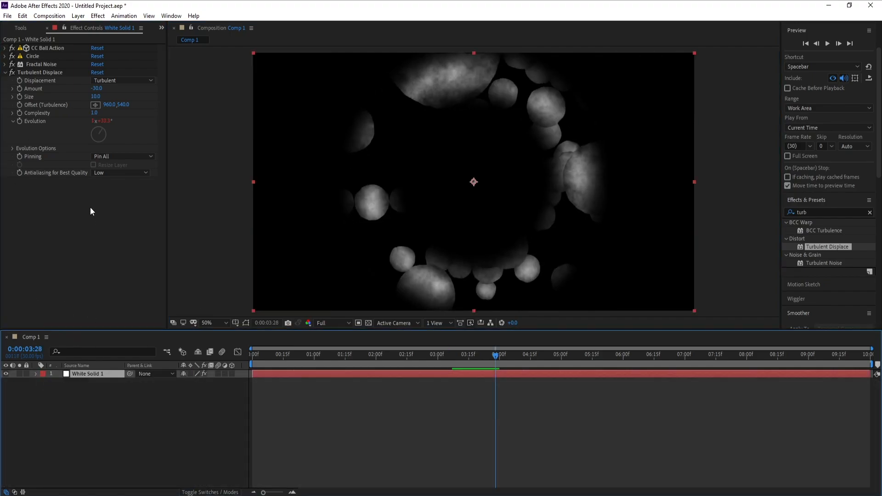
click(78, 16)
mouse_move(99, 29)
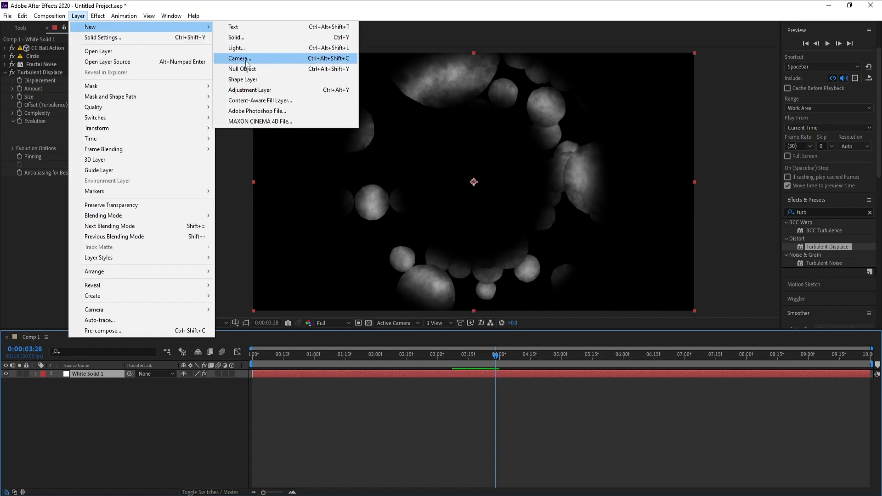
click(250, 90)
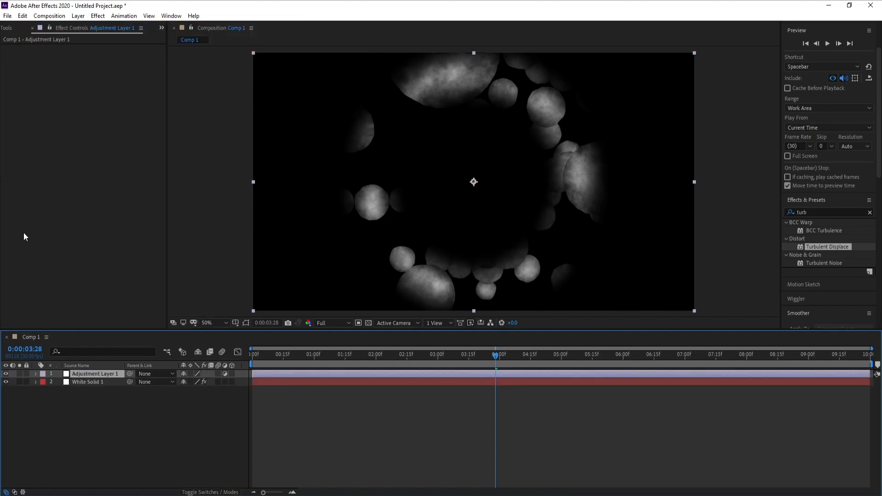
Step: Search the effects for "twir" and apply the Distort effect Twirl to the adjustment layer
click(827, 213)
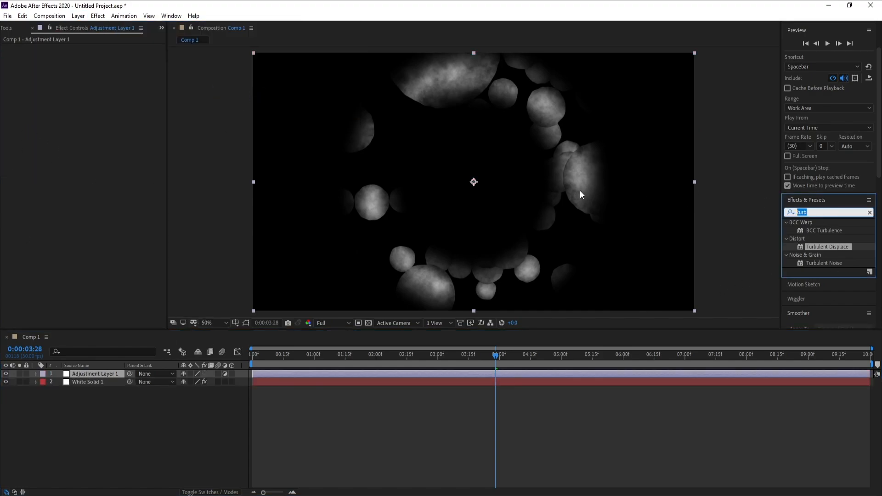
text(twr)
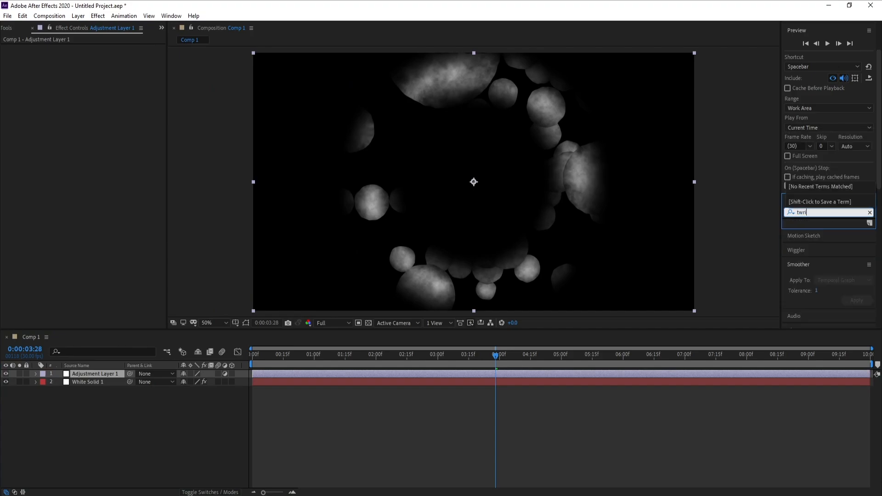
key(BackSpace)
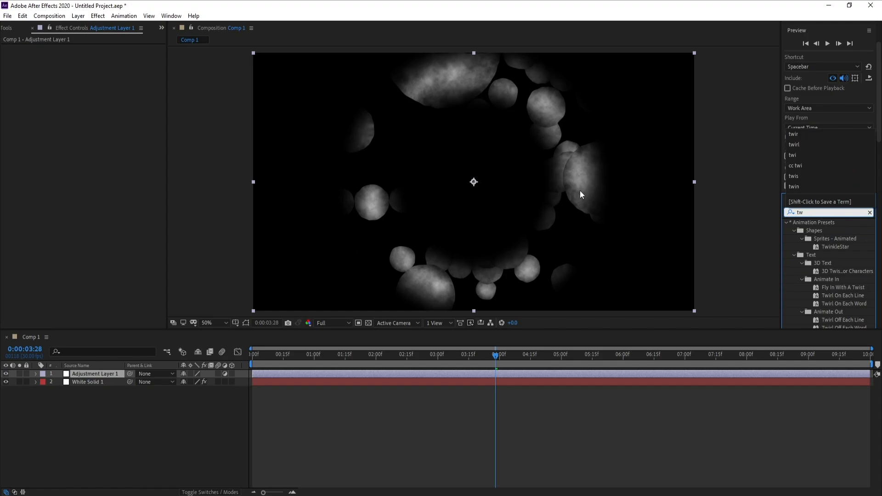
text(ir)
double_click(809, 312)
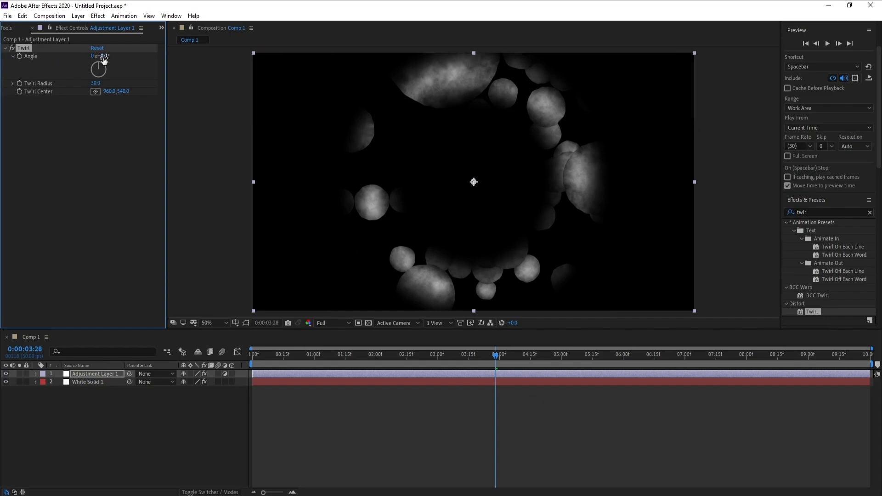
Step: Set Twirl's Angle to 1x+228° and its Twirl Radius to 70
drag(101, 56, 406, 92)
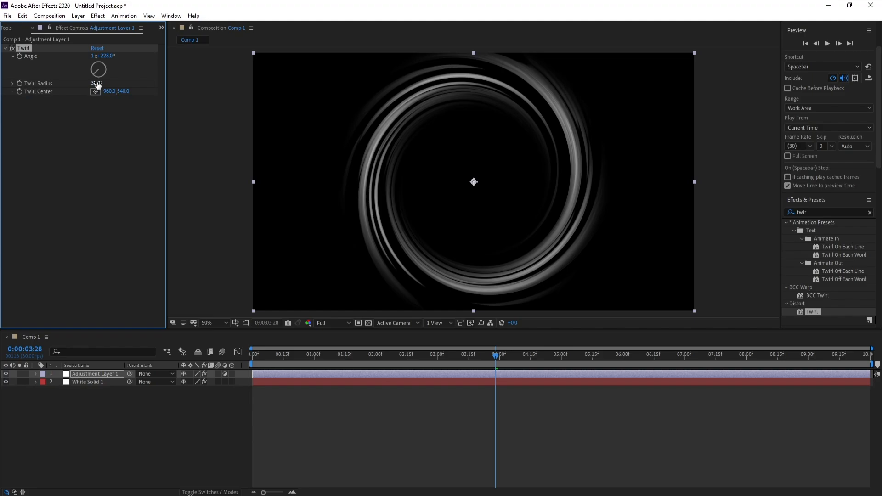
drag(97, 84, 107, 82)
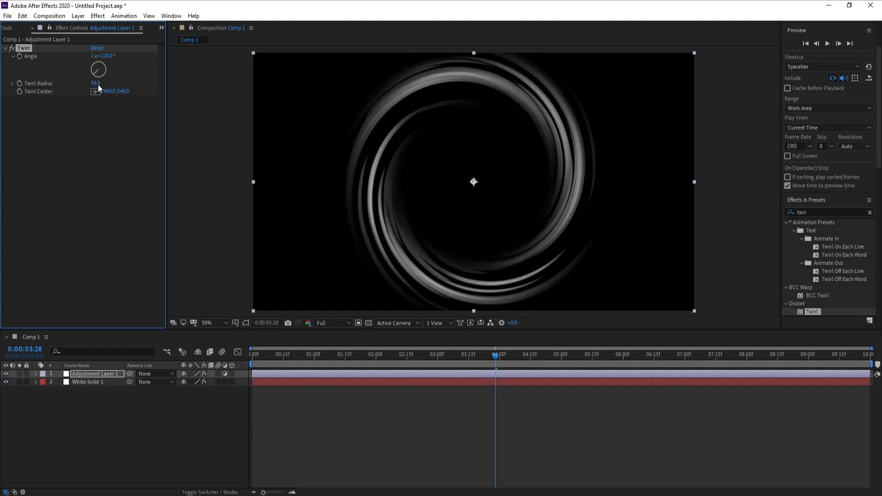
click(96, 84)
text(70)
key(Return)
Step: Play back the twirled ring animation from about 0:00:03:28 to check its motion
key(space)
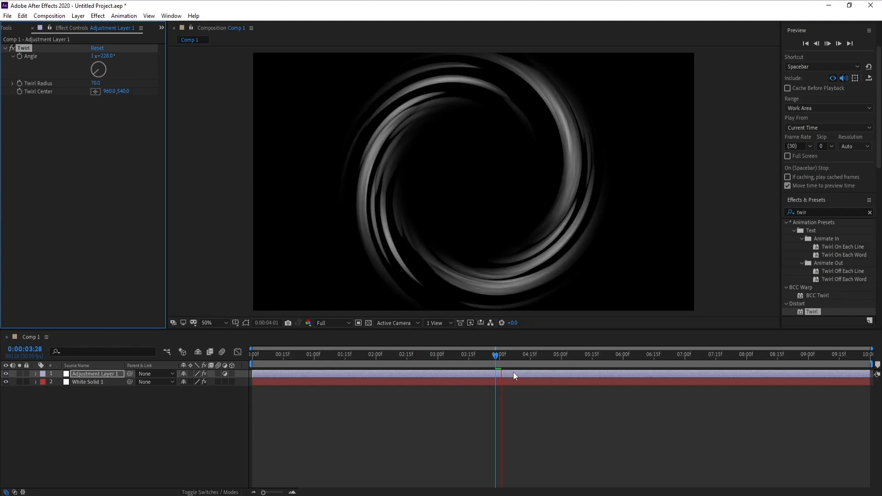
click(496, 354)
key(space)
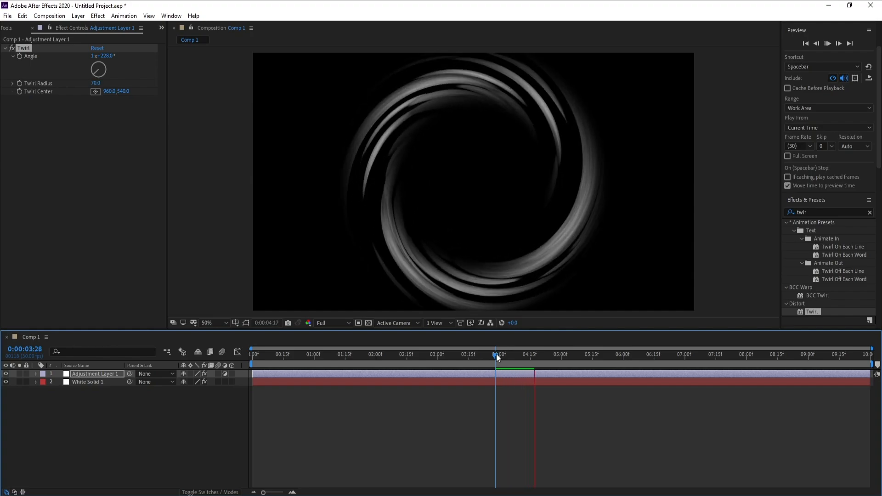
key(space)
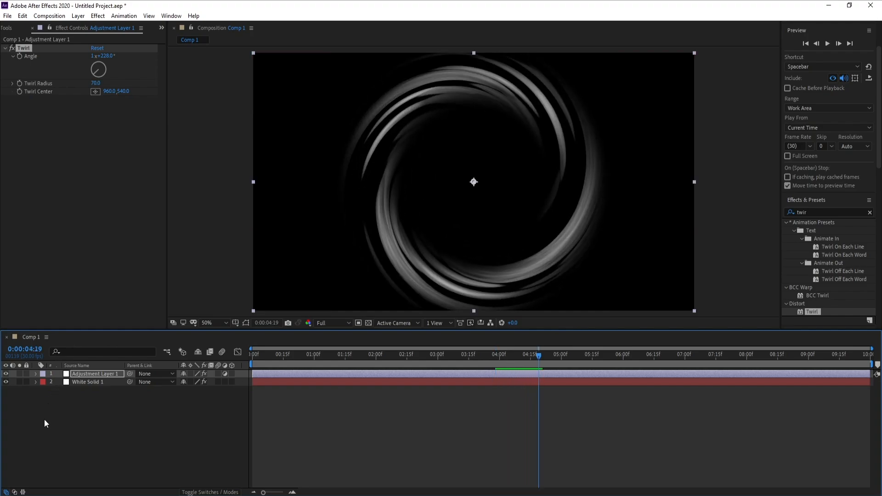
Step: Pre-compose the adjustment layer and the white solid together into a composition named Circle 1
drag(44, 419, 88, 373)
right_click(88, 373)
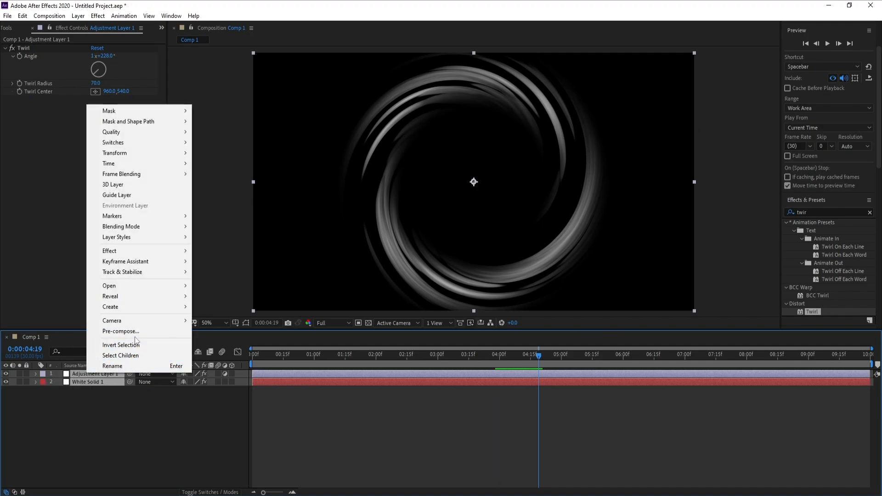
click(110, 331)
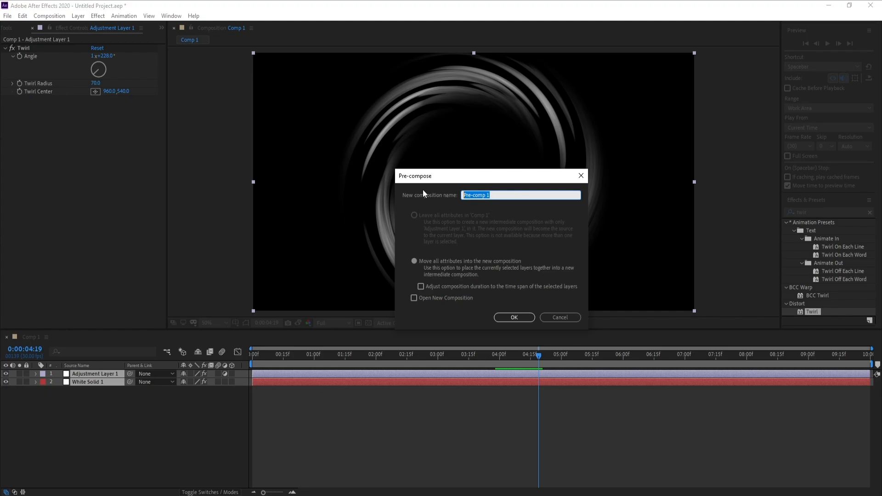
text(Circle)
key(Return)
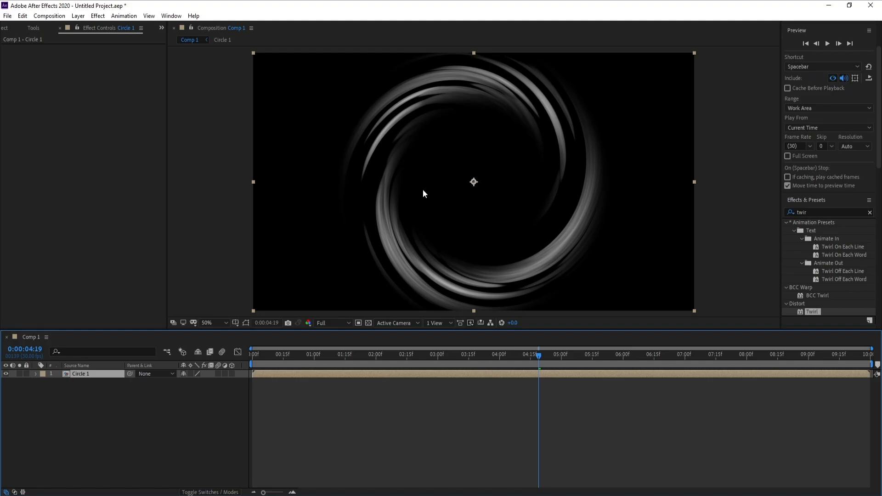
Step: Add a new adjustment layer above the Circle 1 pre-composition
click(82, 20)
mouse_move(103, 28)
click(282, 91)
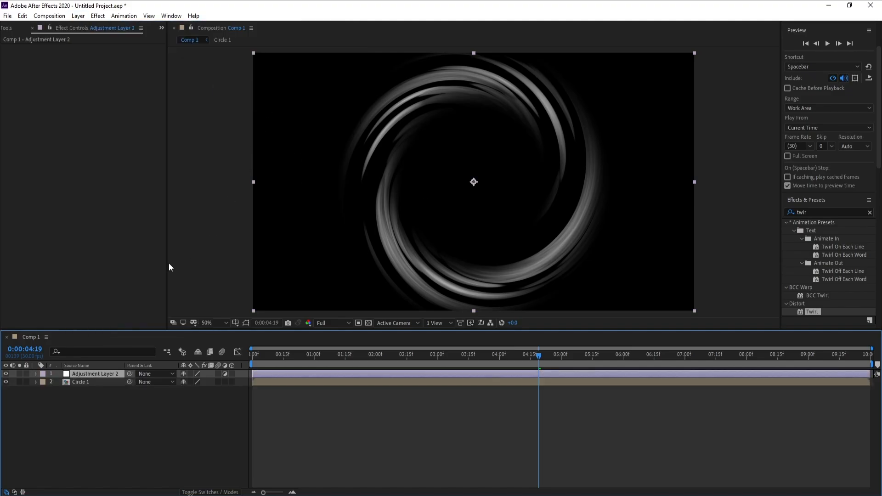
Step: Apply VC Color Vibrance to the new adjustment layer and set its Color to light blue 00BAFF
click(98, 16)
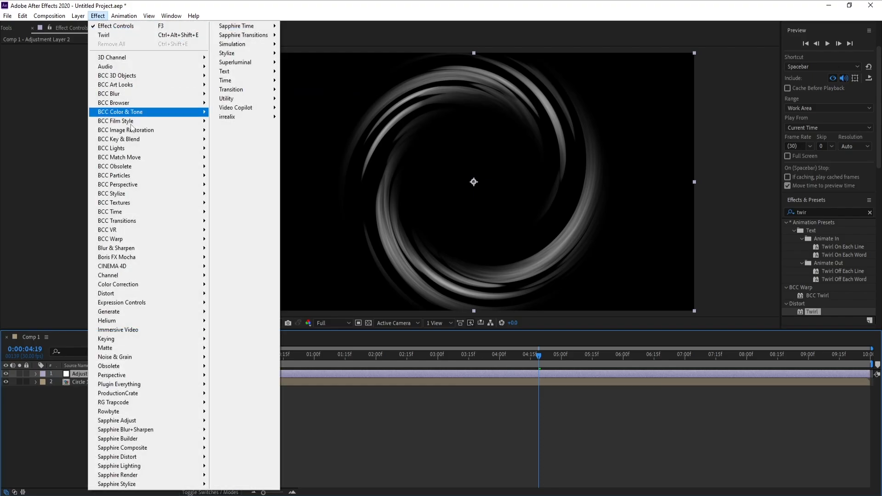
mouse_move(267, 112)
click(315, 140)
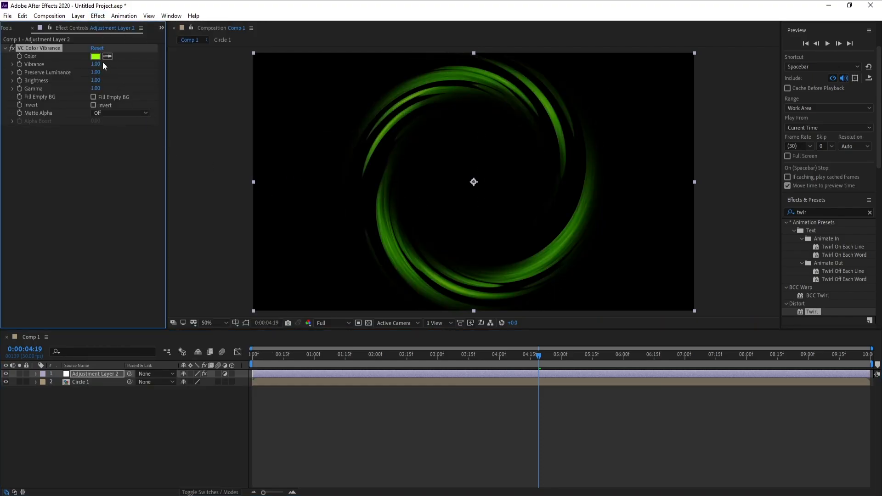
click(96, 57)
click(232, 227)
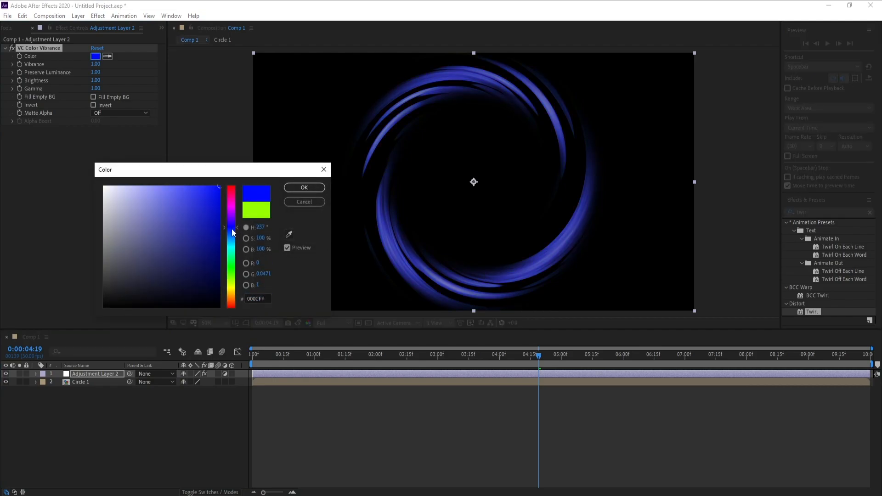
mouse_move(231, 228)
mouse_down()
mouse_move(233, 203)
mouse_move(233, 245)
mouse_up()
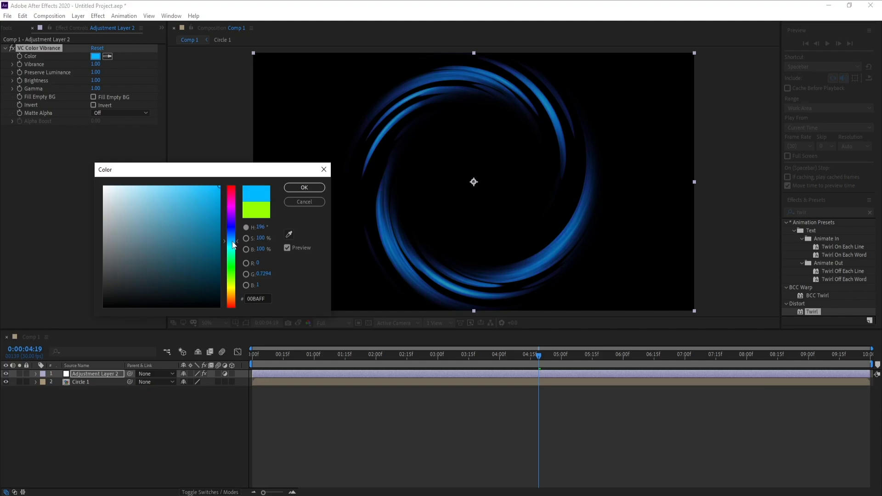
click(303, 188)
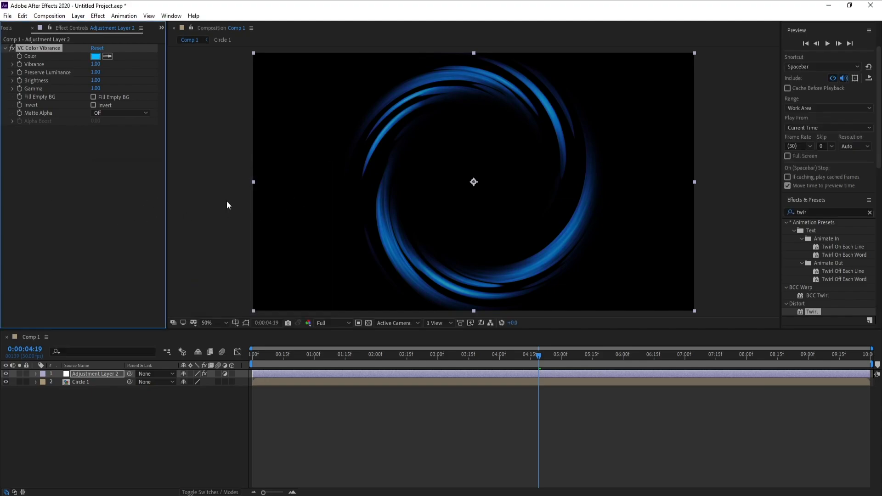
Step: Search the effects for "deep", apply Deep Glow to the adjustment layer and set its Exposure to 0.65
click(821, 213)
key(ctrl+a)
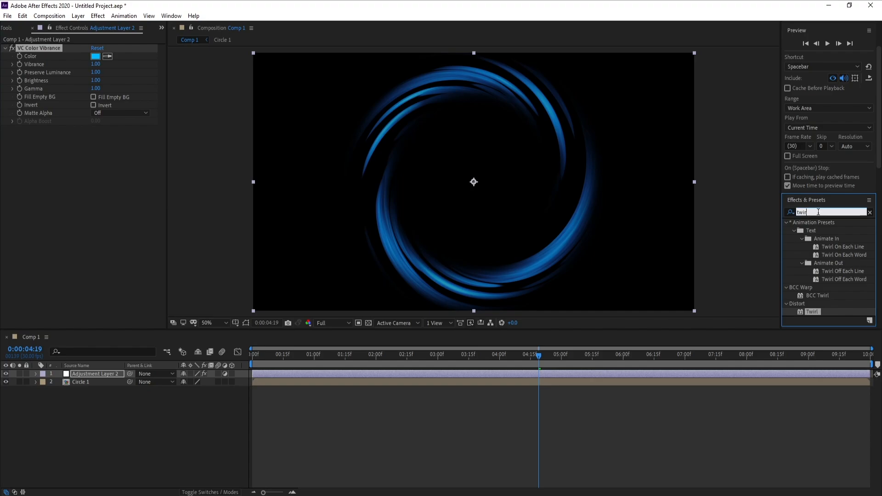
text(deep)
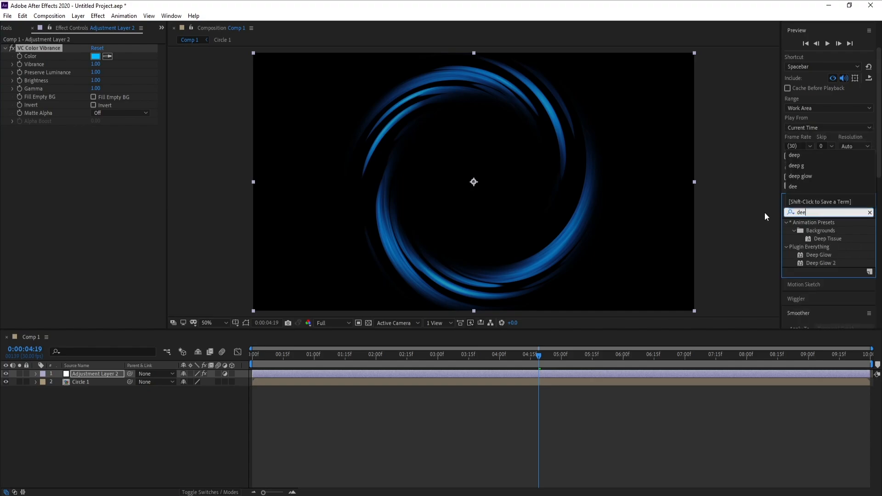
double_click(804, 255)
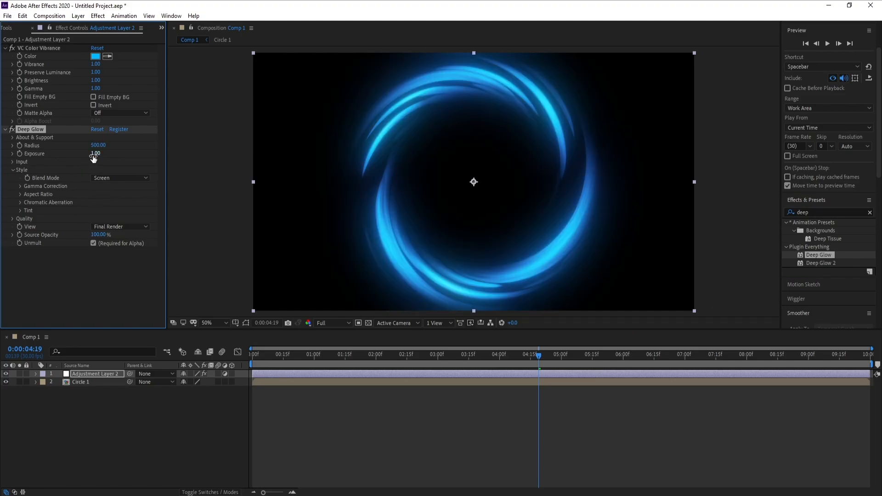
drag(93, 158, 80, 158)
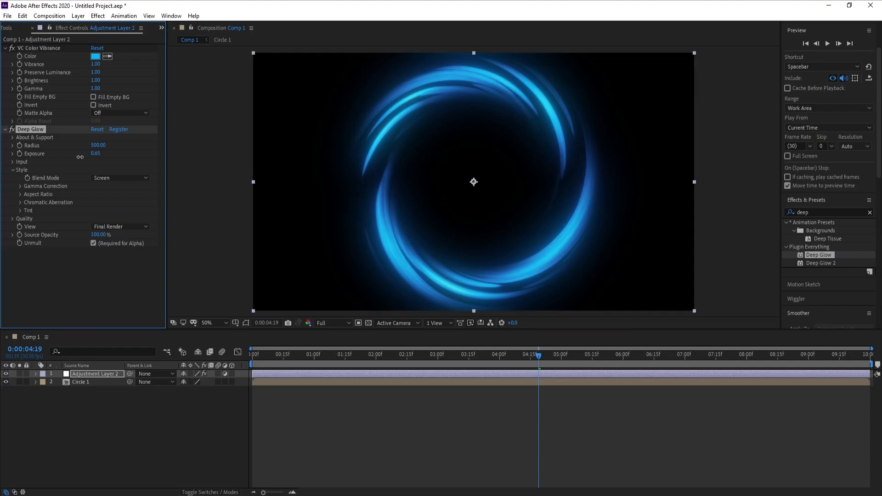
Step: Change the VC Color Vibrance Color to the slightly deeper blue 00A8FF
click(95, 56)
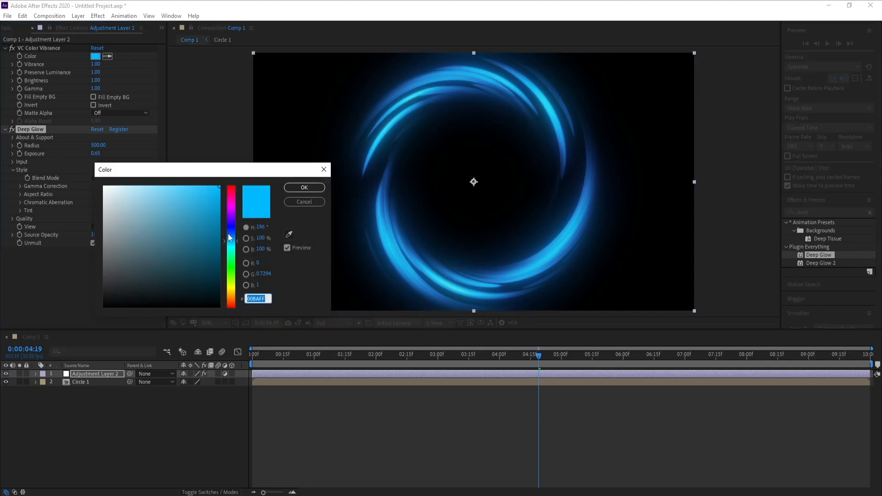
mouse_move(231, 239)
mouse_down()
mouse_move(231, 230)
mouse_move(232, 244)
mouse_up()
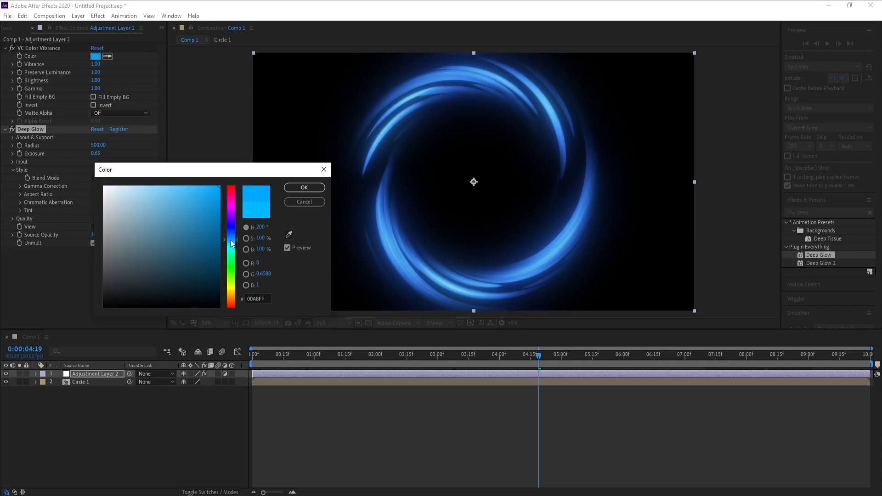
click(288, 188)
Step: Preview the glowing blue ring from 0:00:03:17 and move the current time to 0:00:04:08
click(472, 355)
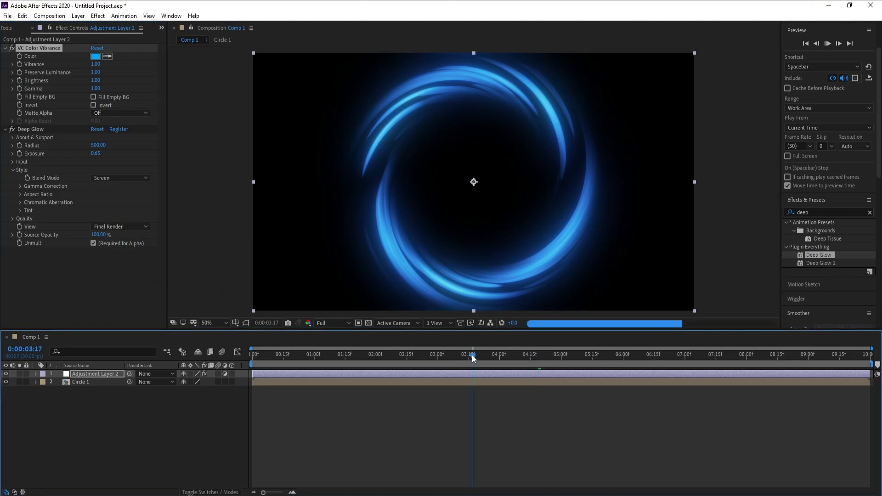
key(space)
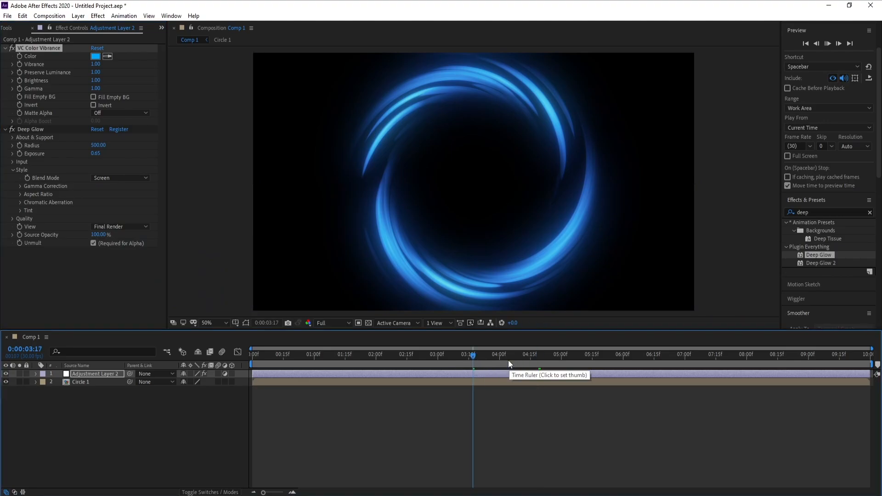
click(471, 356)
key(space)
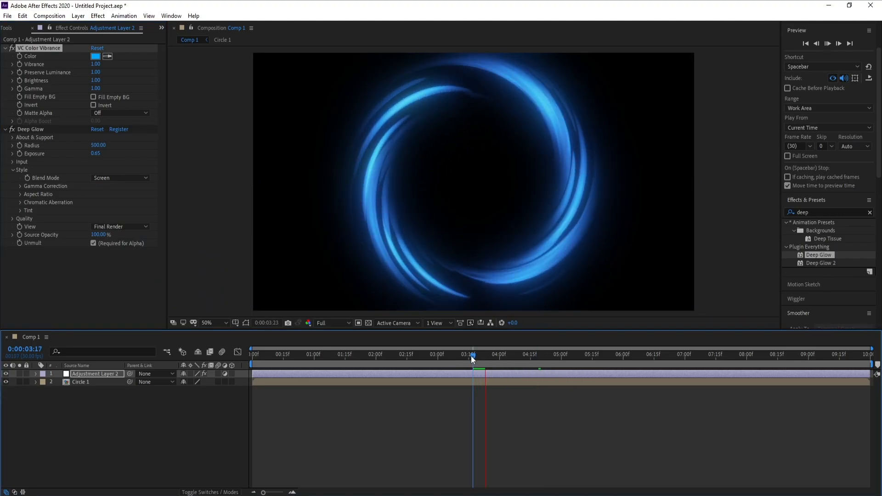
drag(473, 356, 515, 357)
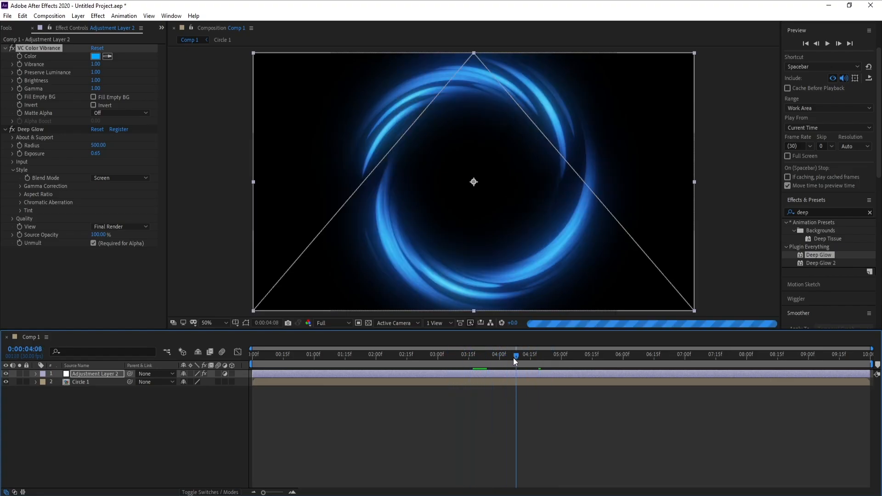
Step: Collapse the two existing effects, apply Curves to the adjustment layer and raise the RGB curve slightly above its midpoint
click(5, 49)
click(5, 57)
click(98, 16)
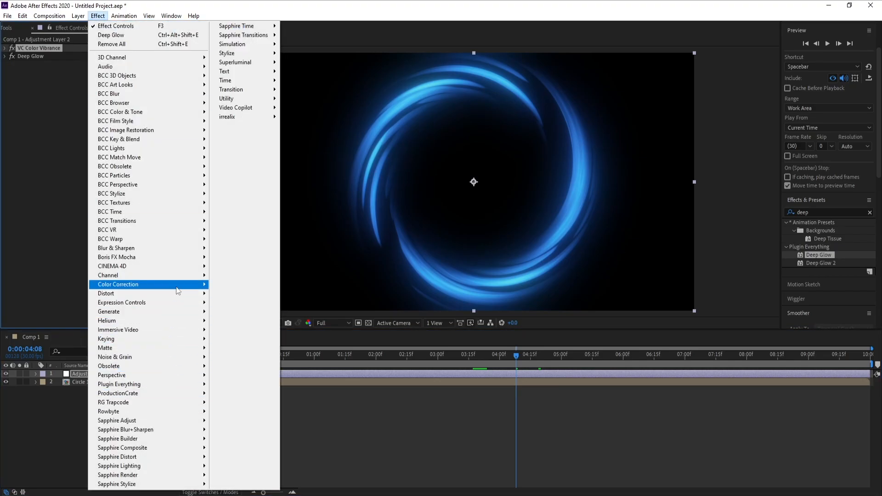
mouse_move(177, 291)
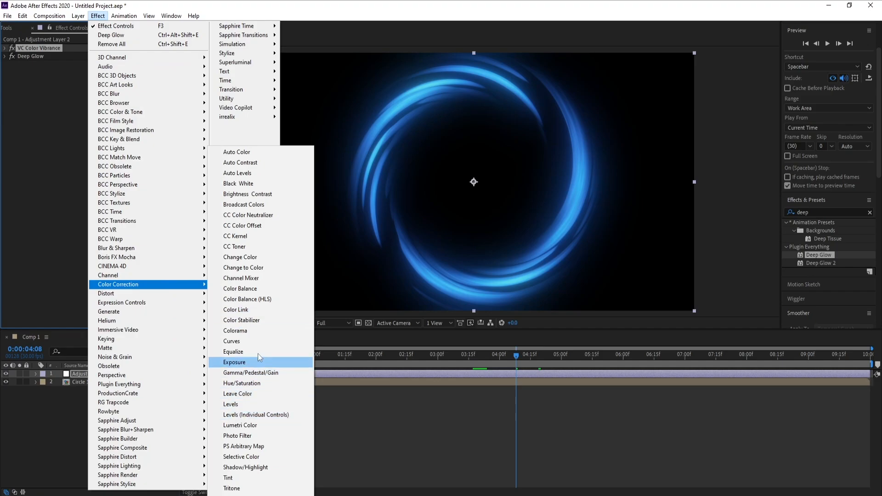
click(232, 341)
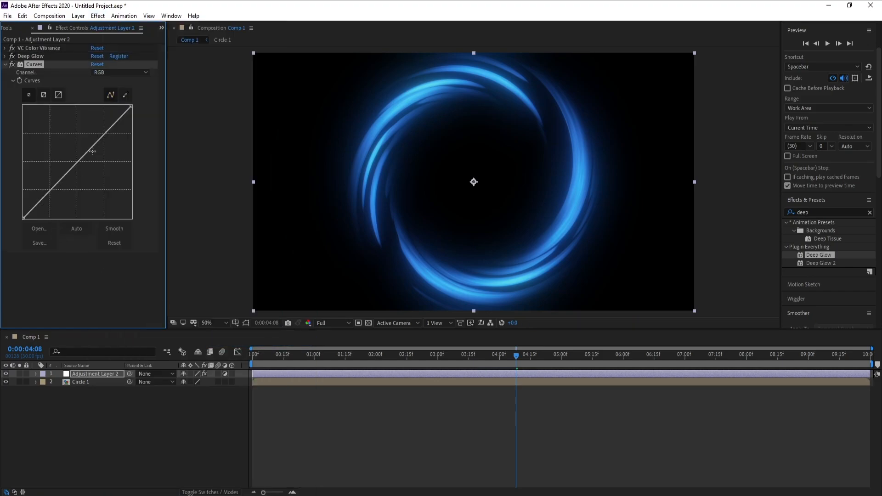
drag(97, 143, 93, 138)
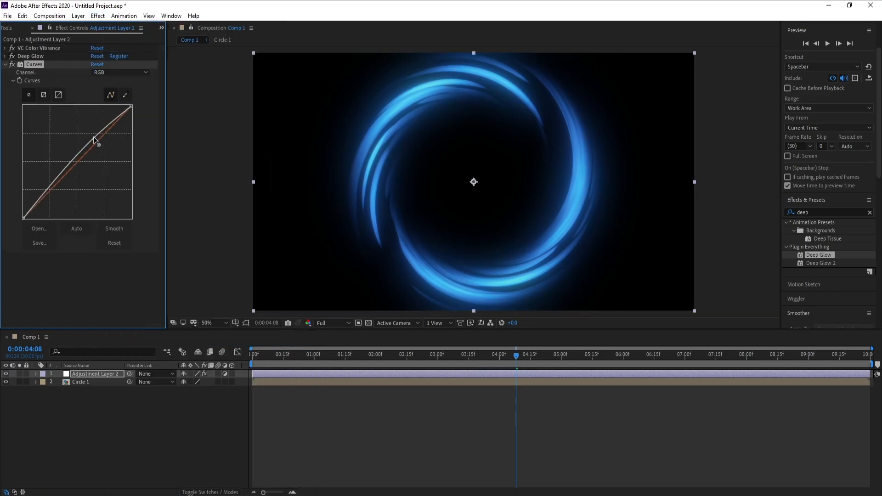
Step: Shape the RGB curve into a gentle S by lowering the shadows and adjusting the highlight point, and collapse the Curves effect
drag(60, 175, 62, 183)
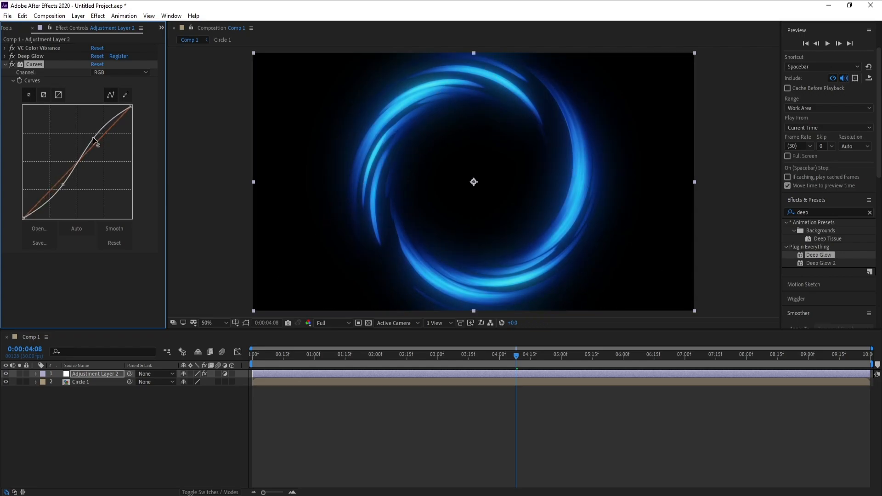
drag(93, 138, 93, 135)
drag(63, 185, 63, 187)
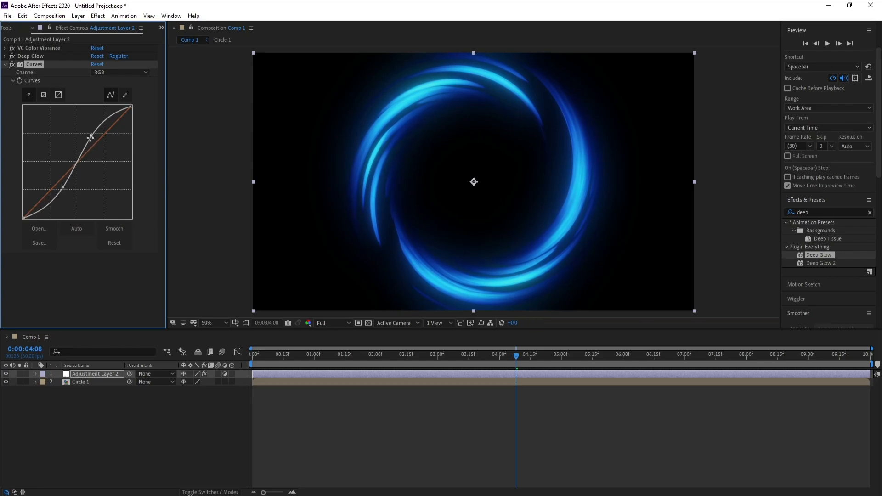
drag(92, 136, 96, 138)
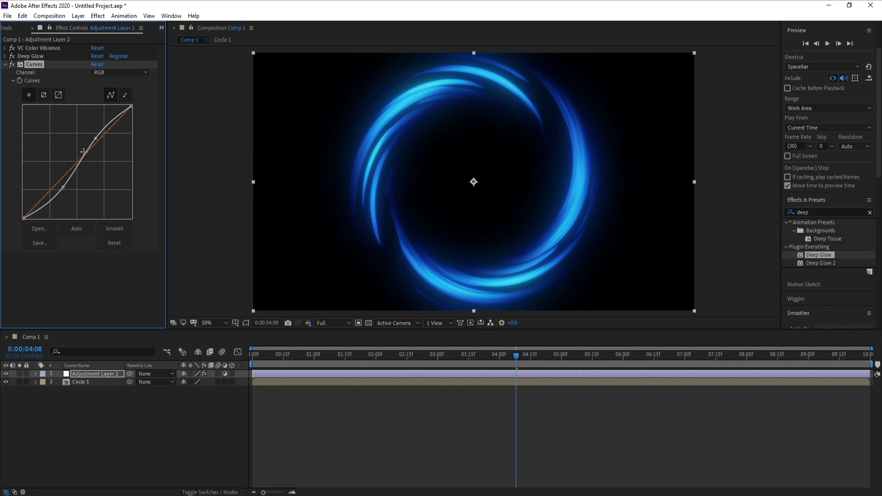
click(4, 64)
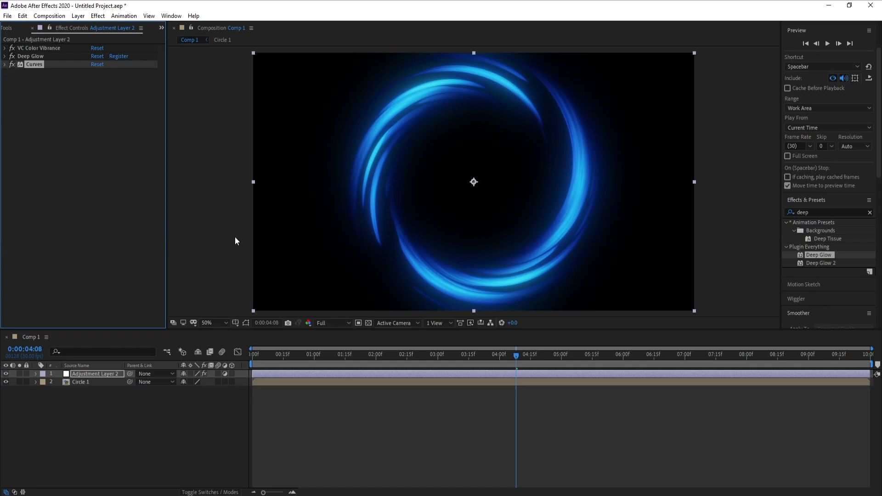
Step: Duplicate the Circle 1 layer and rename the upper copy Circle 2
click(77, 382)
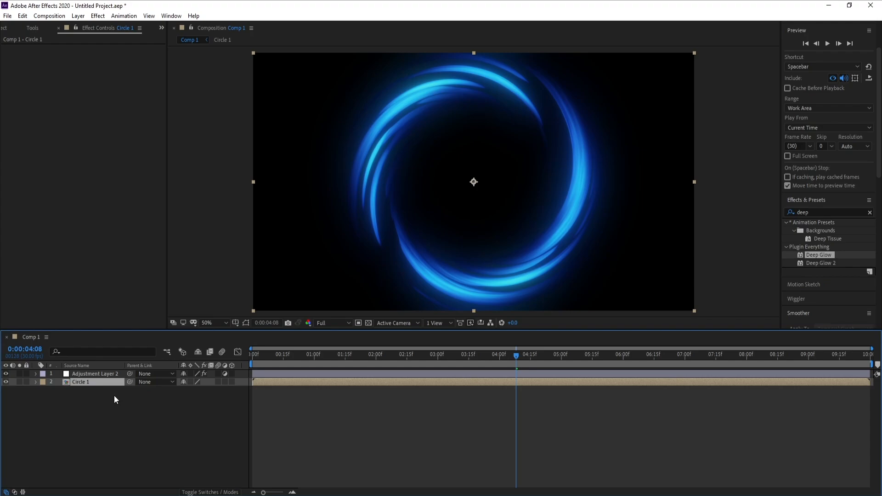
key(ctrl+d)
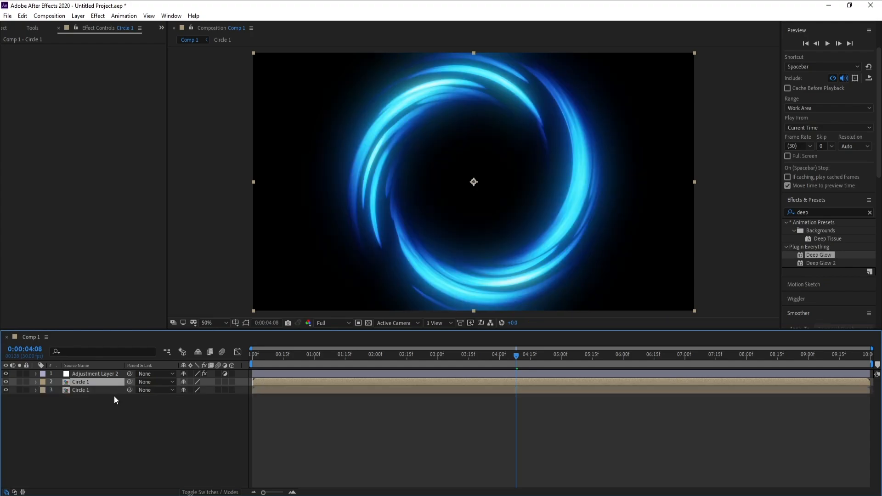
right_click(87, 381)
key(Return)
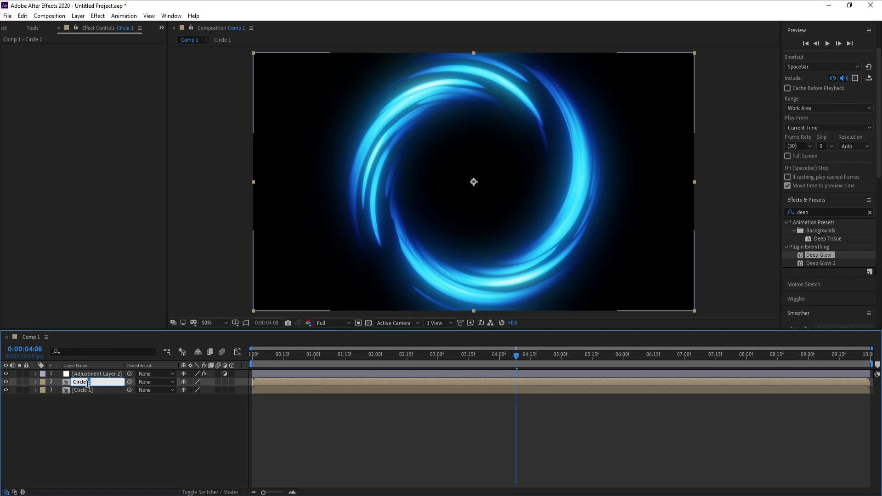
text(2)
click(91, 403)
click(89, 384)
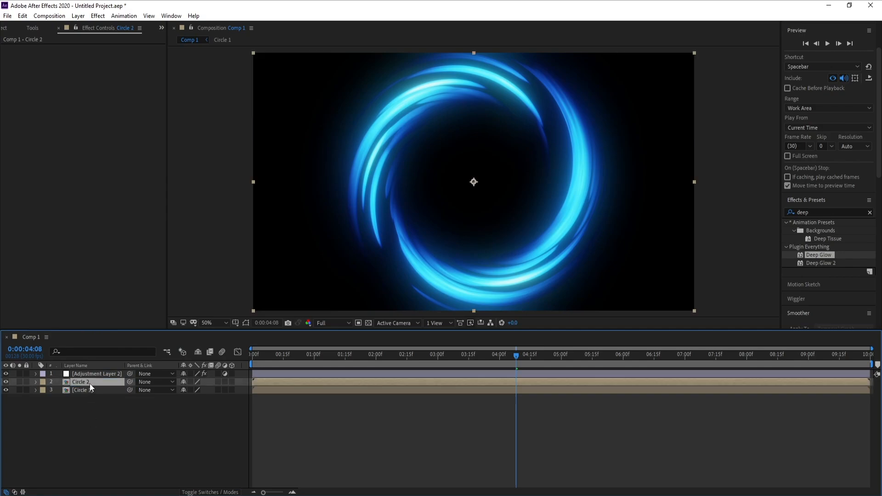
Step: Search the effects for "vect", apply CC Vector Blur to the Circle 2 layer and set its Amount to 23
click(822, 212)
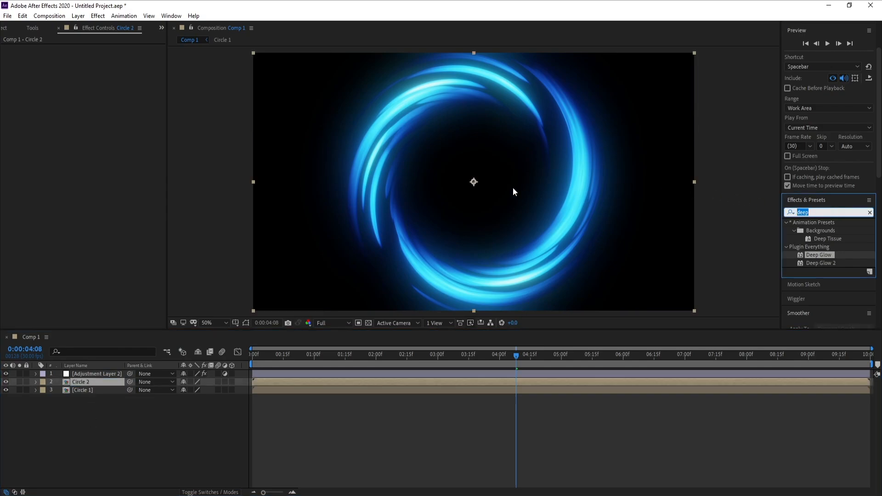
text(vect)
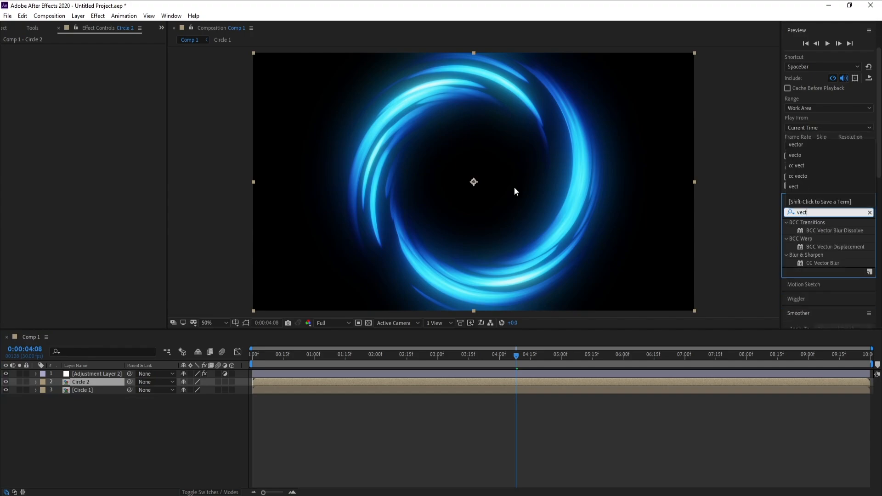
double_click(823, 262)
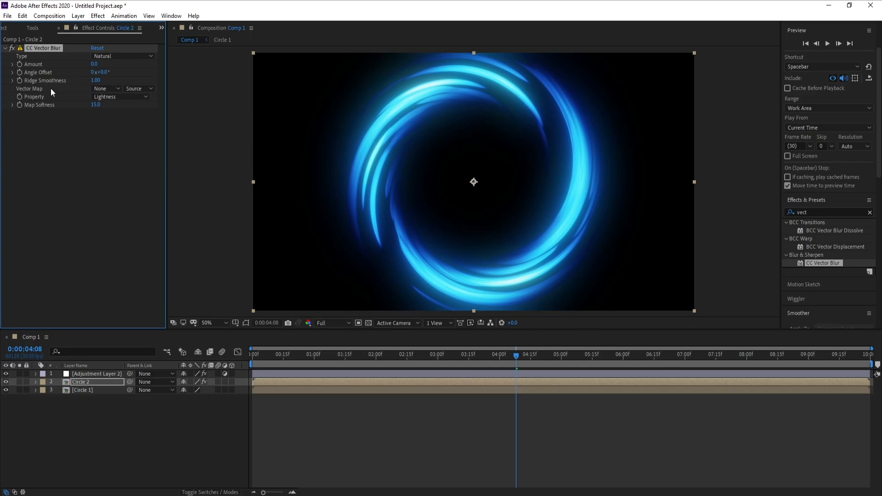
drag(93, 64, 109, 68)
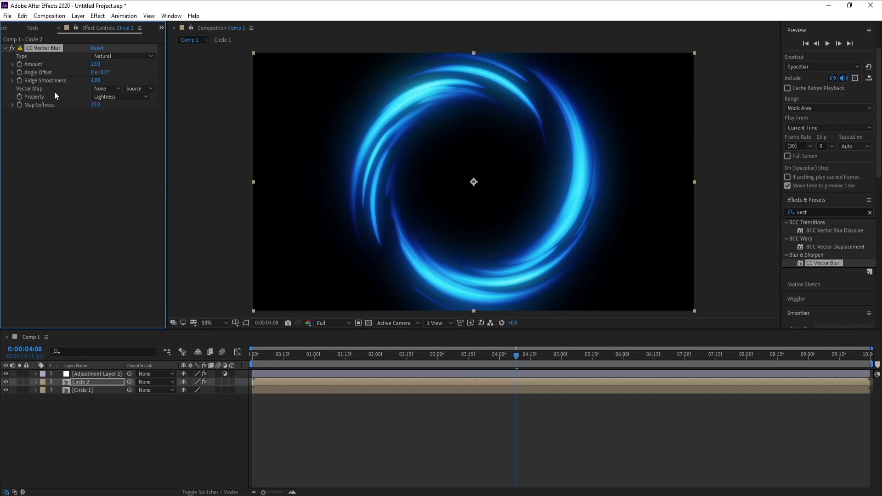
Step: Set the CC Vector Blur Vector Map to the Circle 1 layer and its Ridge Smoothness to 3.80
click(109, 87)
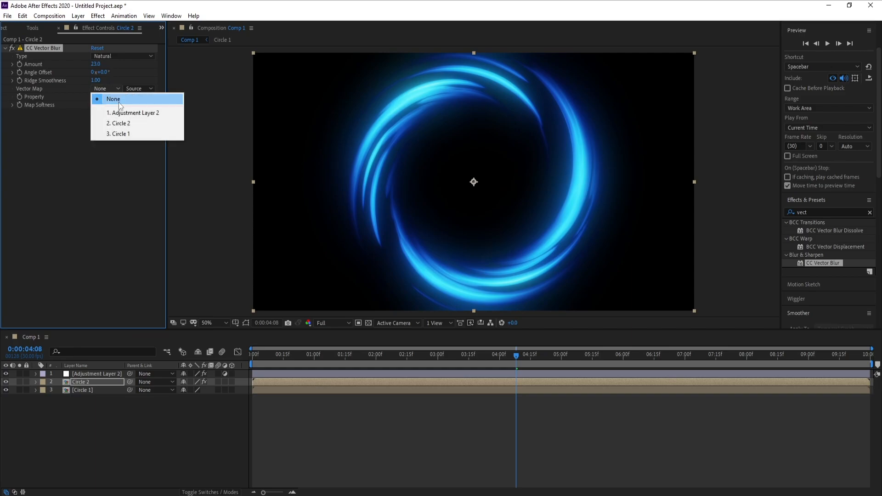
click(130, 134)
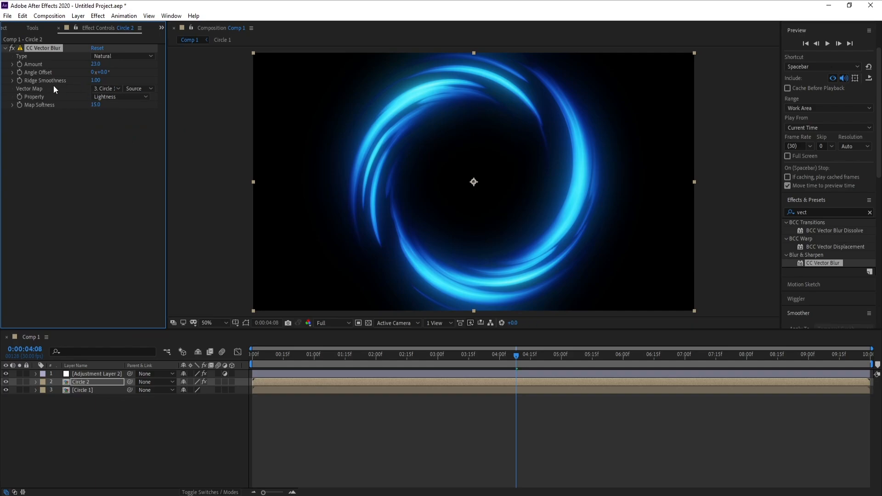
drag(95, 80, 110, 82)
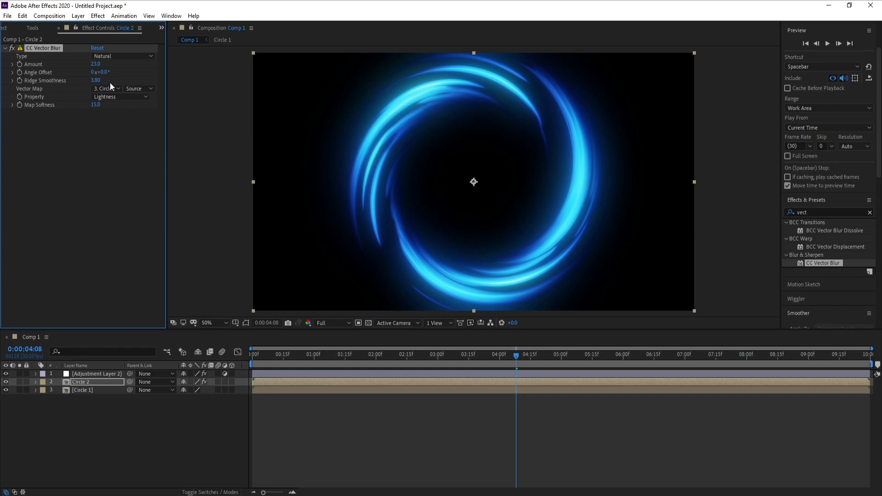
Step: Preview the blurred ring briefly from 0:00:04:08 and move the current time to 0:00:03:24
key(space)
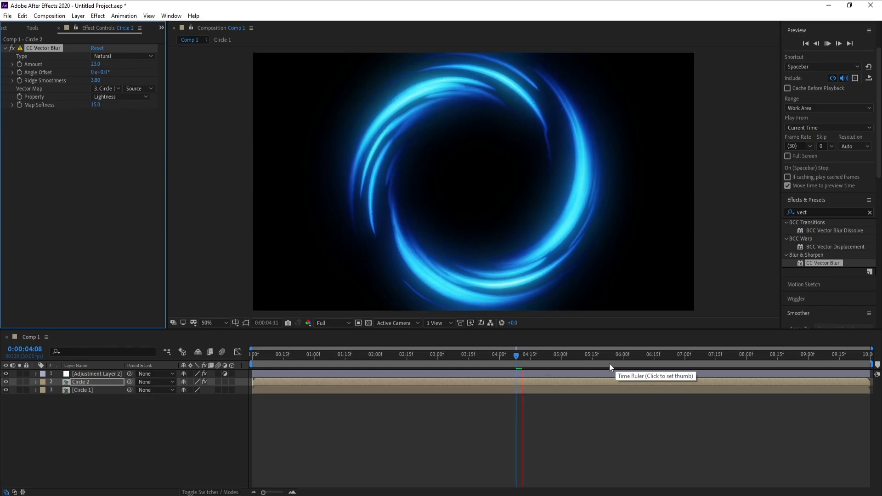
key(space)
drag(522, 360, 488, 359)
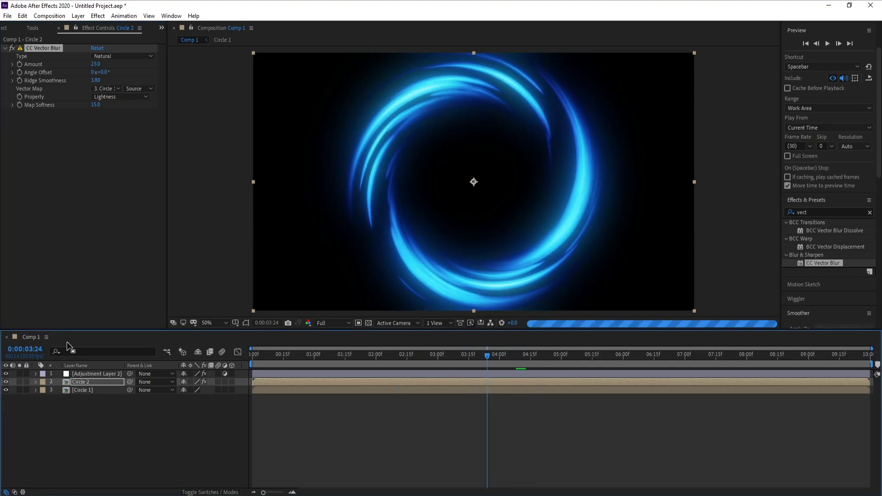
Step: Create a white 1920 x 1080 px solid named BG and place it beneath all other layers
click(82, 400)
click(78, 16)
mouse_move(91, 27)
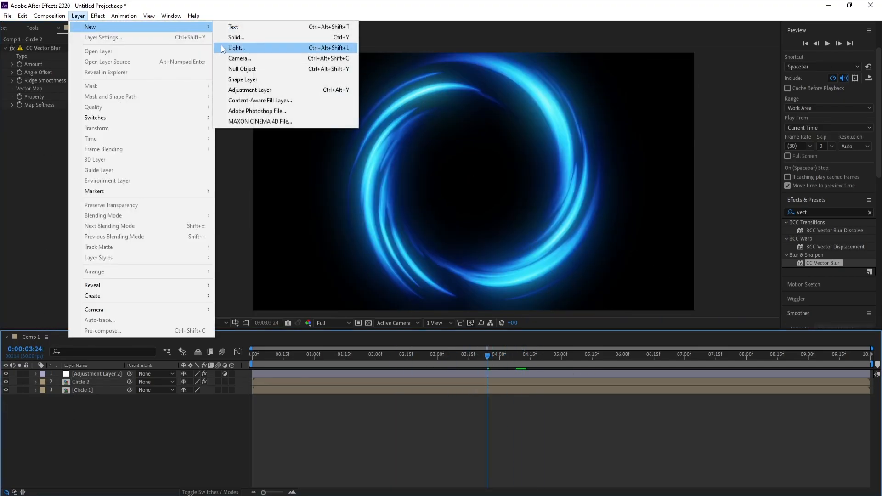
click(232, 38)
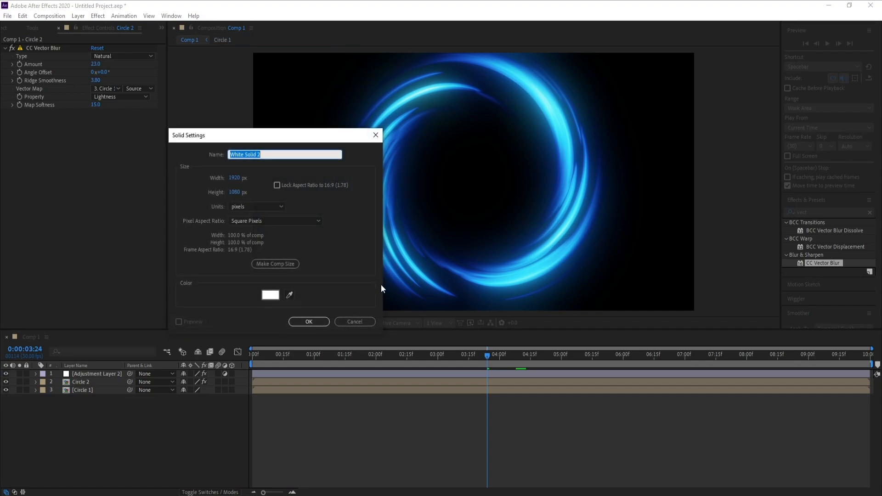
text(BG)
key(Return)
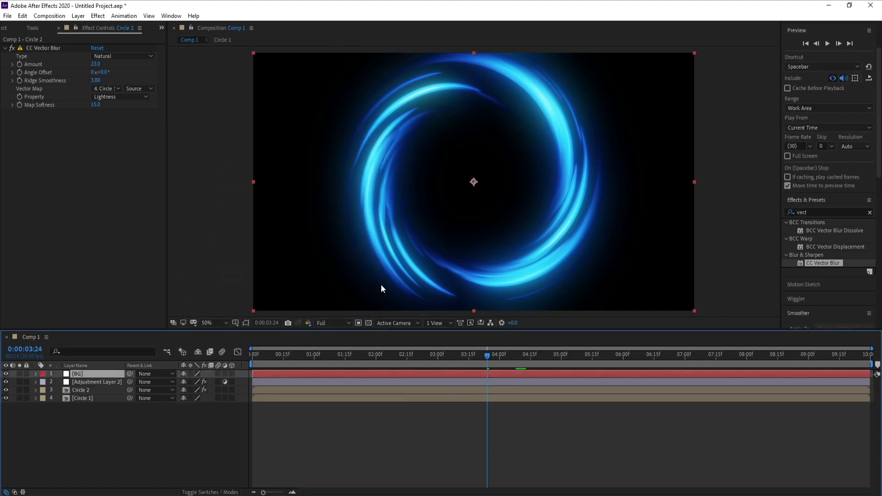
drag(90, 374, 96, 402)
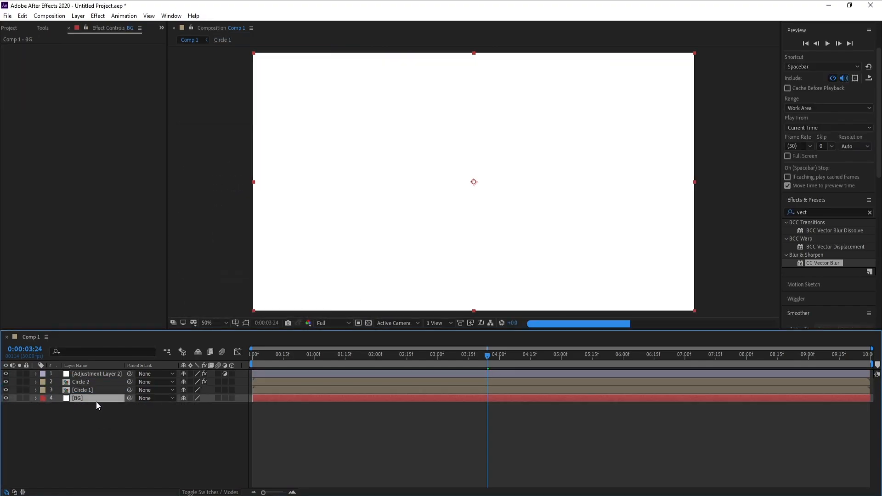
Step: Apply Gradient Ramp to the BG layer, set it to Radial Ramp and move the ramp's start to the frame's centre, about 966, 538
click(98, 16)
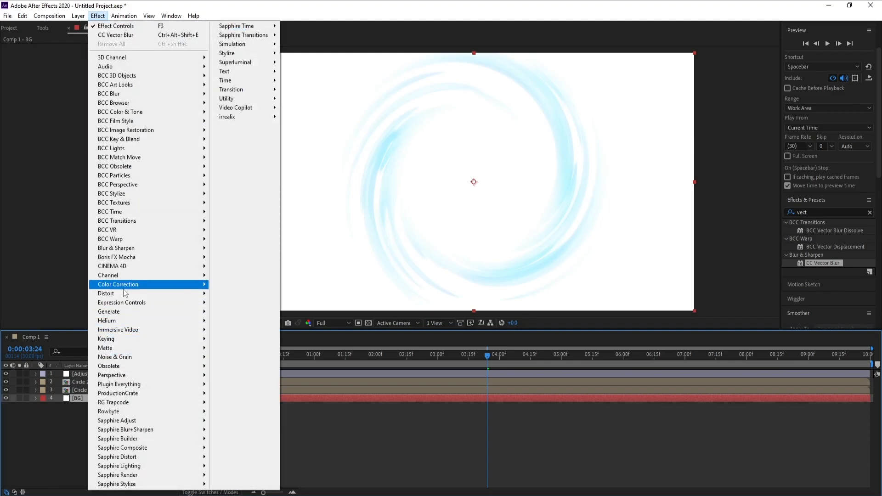
mouse_move(136, 313)
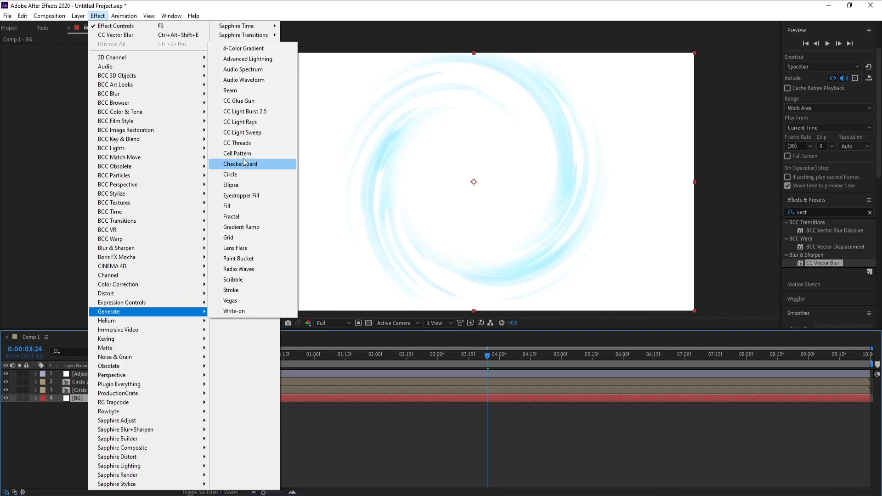
click(242, 227)
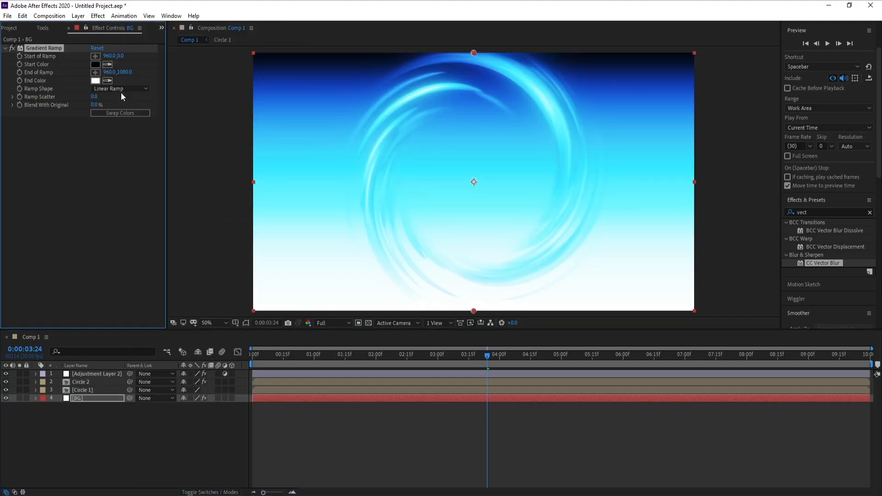
click(121, 89)
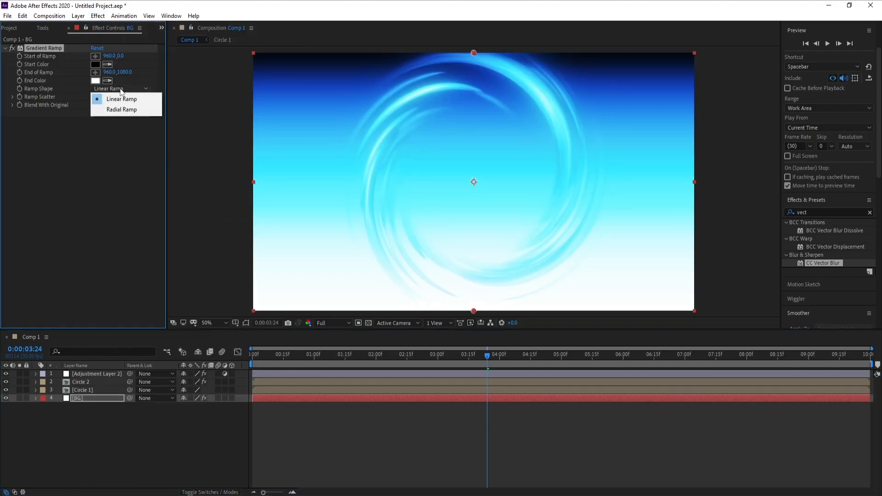
click(131, 113)
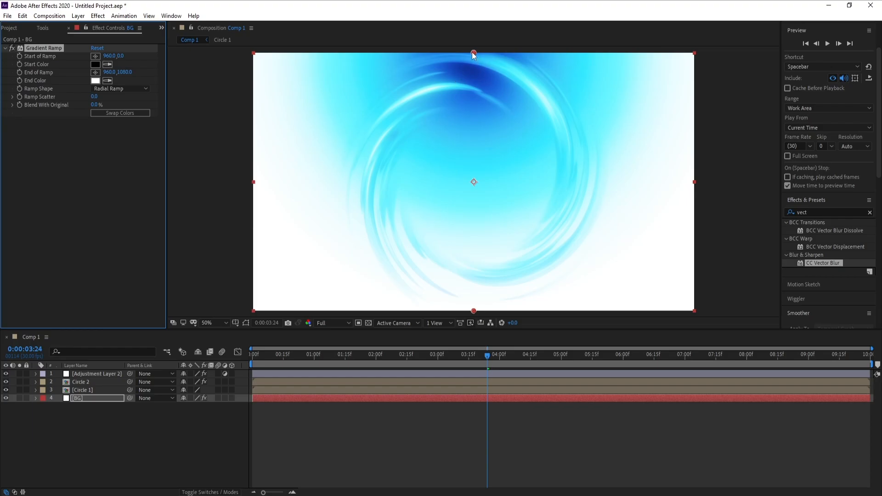
drag(474, 53, 475, 182)
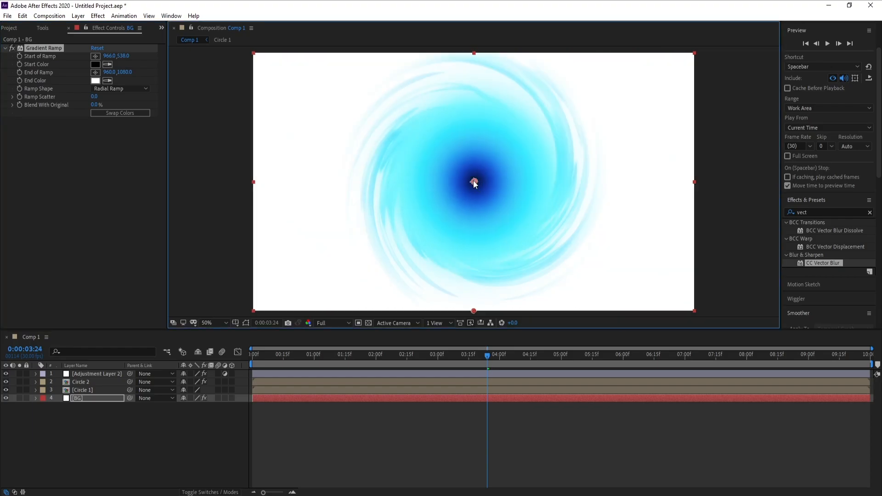
Step: Set the Gradient Ramp End Color to the very dark blue 030012
click(96, 81)
drag(214, 260, 219, 281)
drag(233, 293, 235, 223)
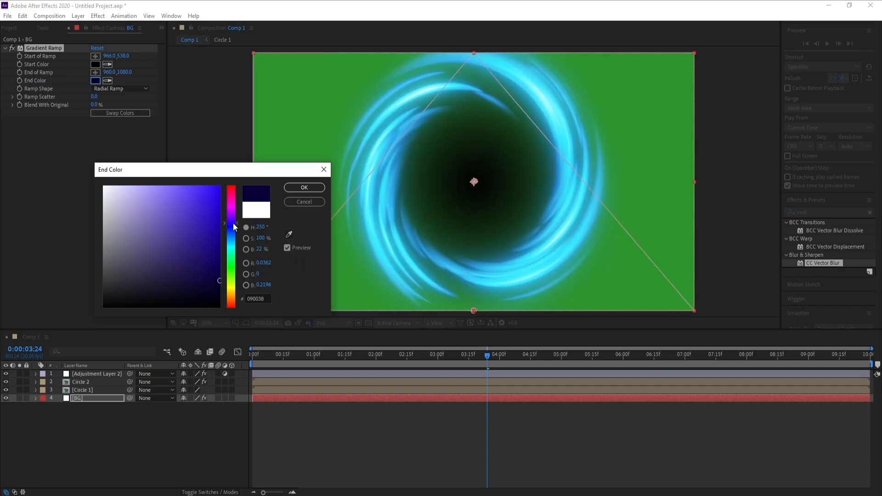
drag(218, 274, 221, 295)
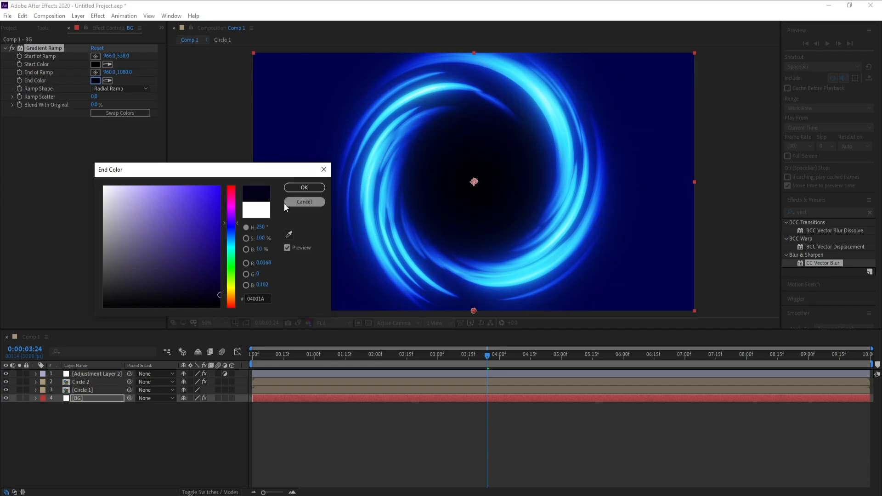
click(296, 189)
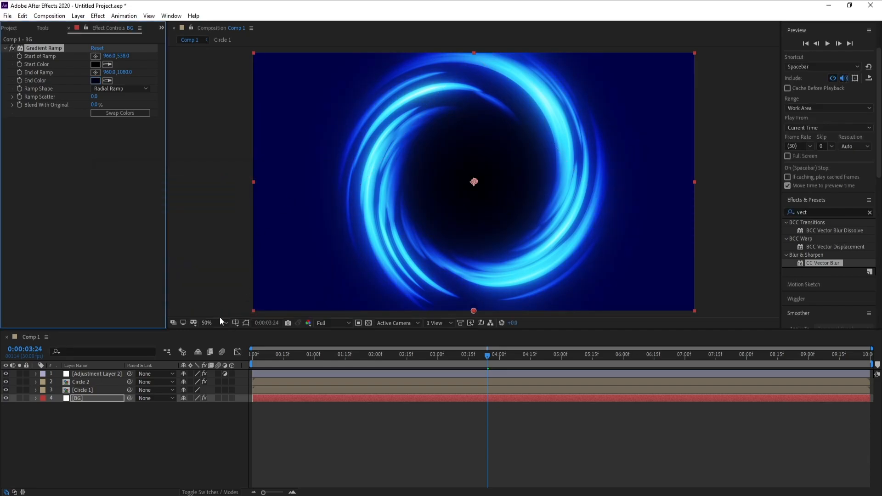
click(98, 81)
drag(217, 296, 219, 299)
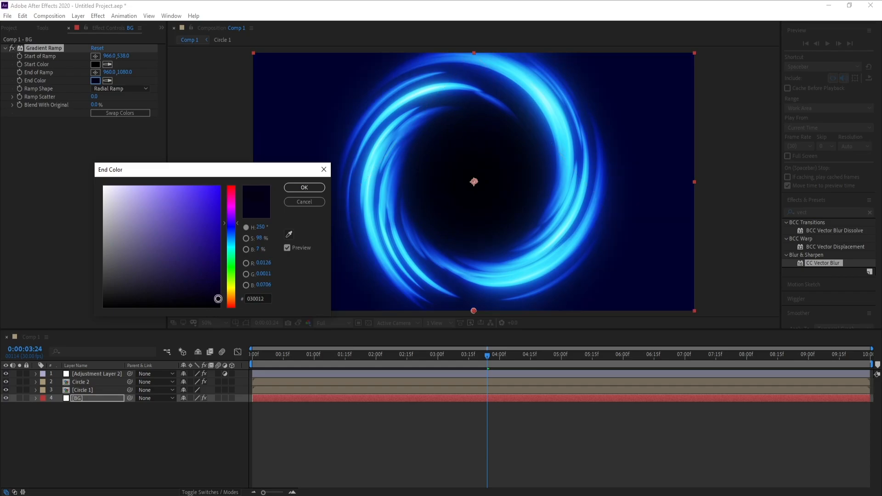
click(300, 188)
Step: Set the Gradient Ramp Start Color to the very dark blue 010215 and move the current time to 0:00:03:12
click(95, 64)
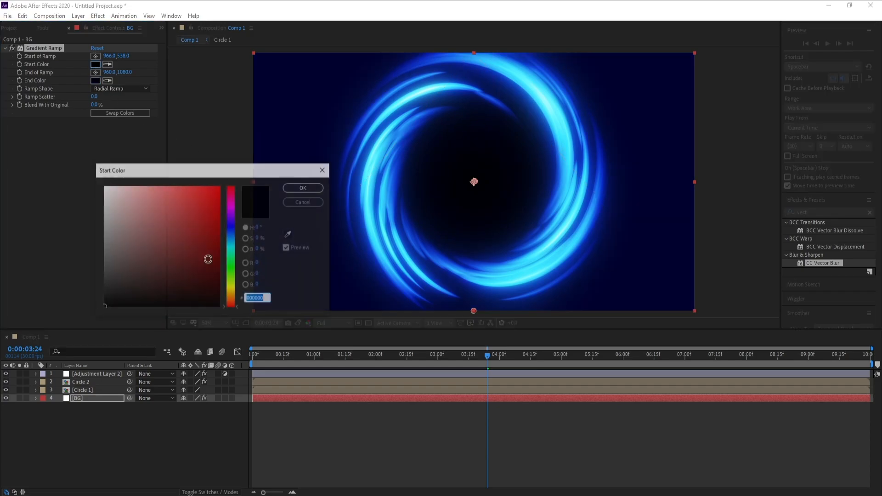
click(231, 227)
mouse_move(214, 299)
mouse_down()
mouse_move(226, 290)
mouse_move(217, 298)
mouse_up()
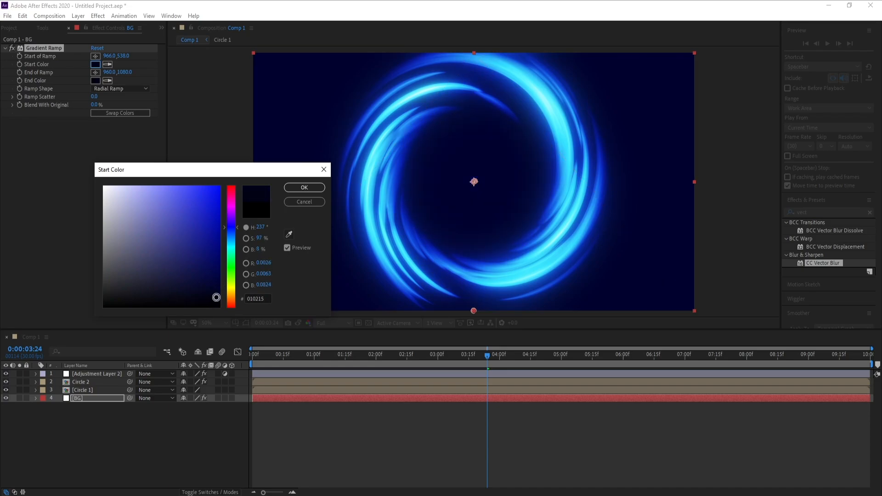
click(304, 188)
click(463, 358)
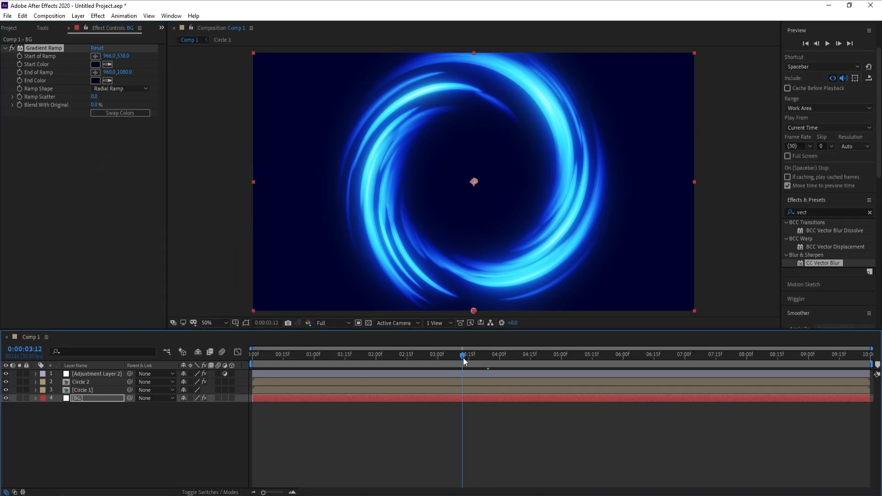